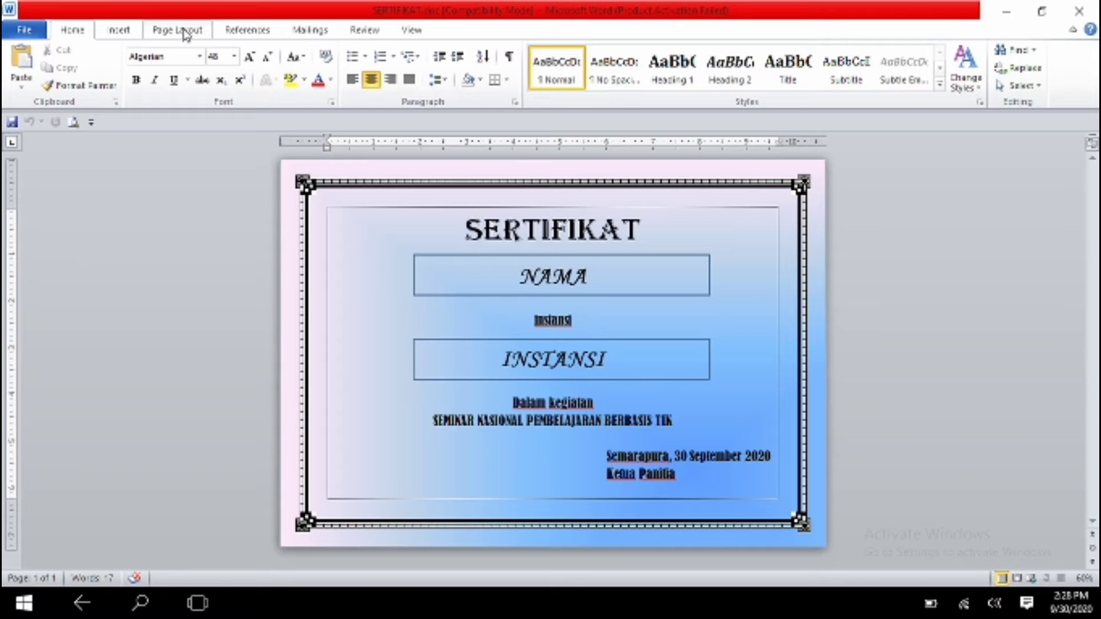
# Step: Begin a new typed recipient list from Mailings and open its Customize Columns editor
pyautogui.click(304, 31)
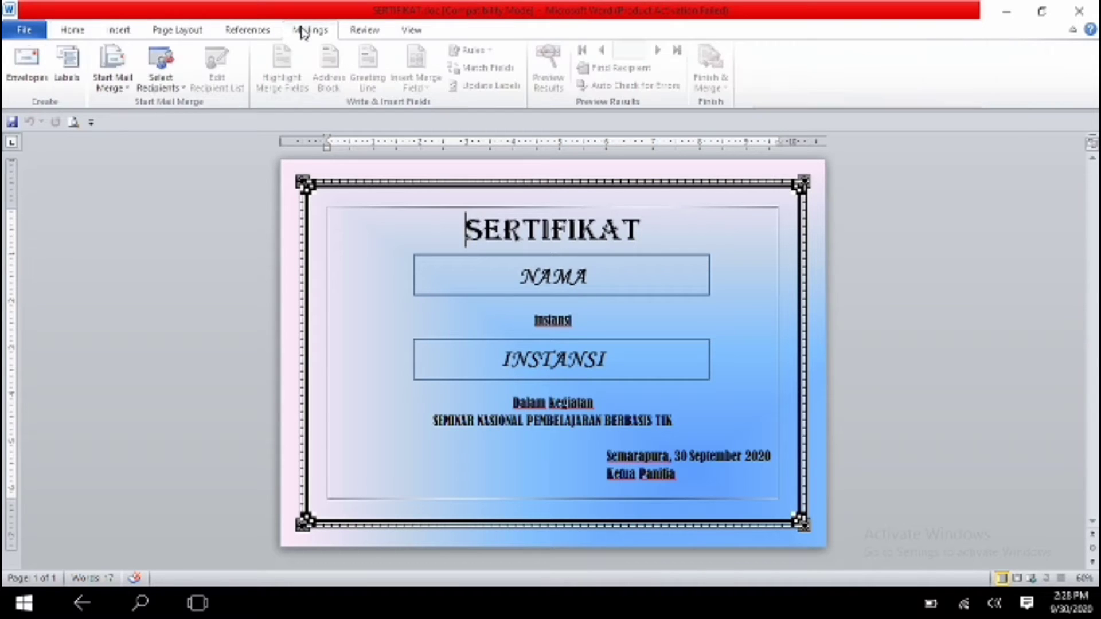
pyautogui.click(172, 89)
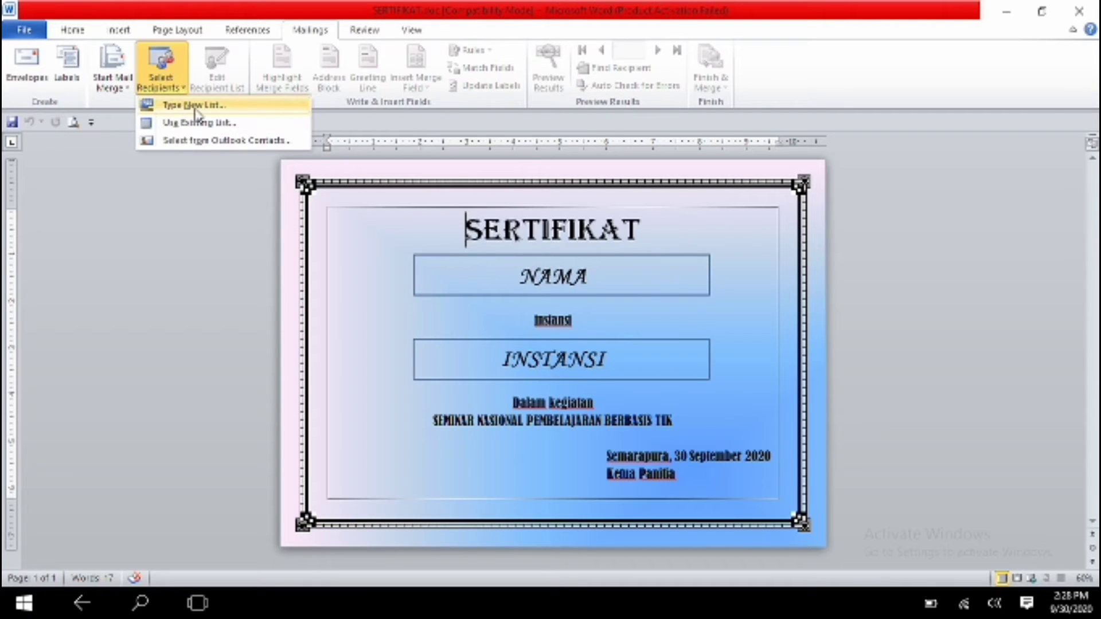
pyautogui.click(195, 109)
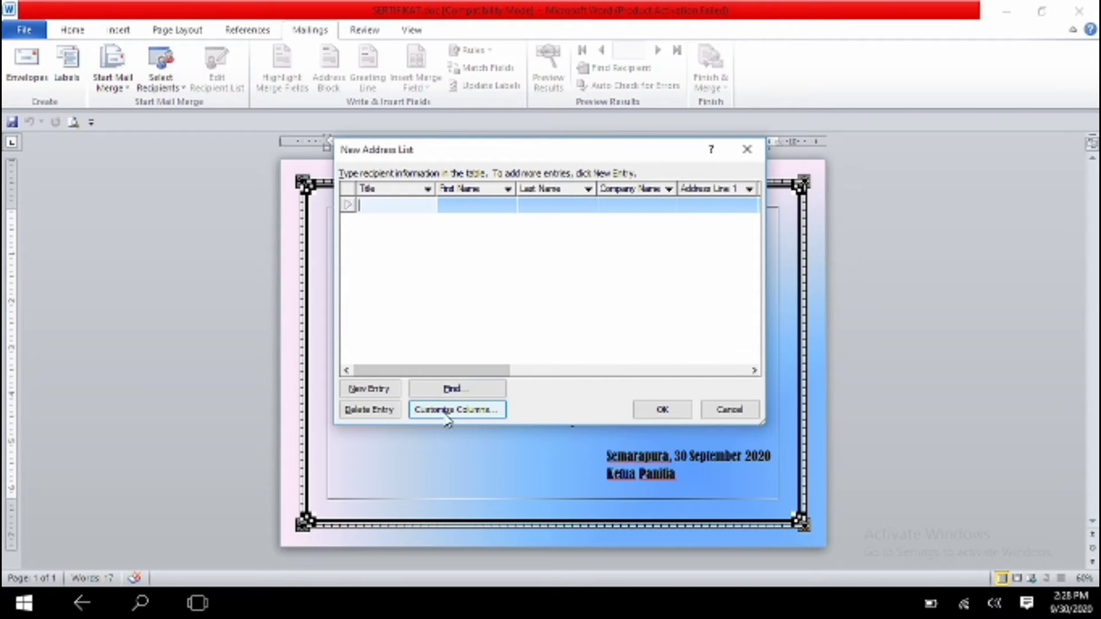
pyautogui.click(463, 415)
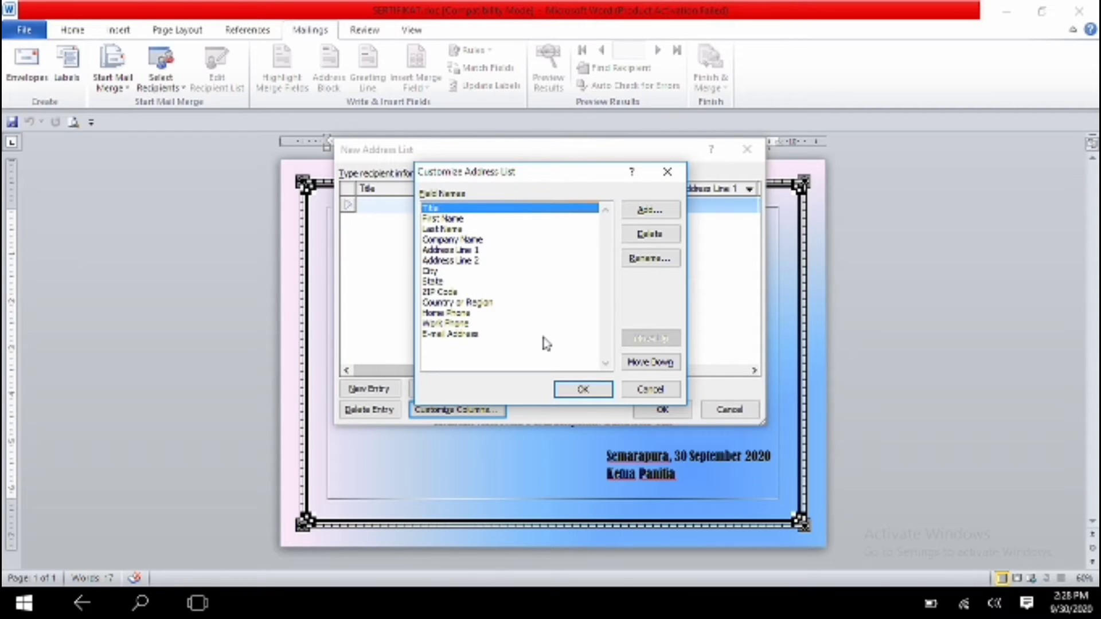
# Step: Delete the E-mail Address, Work Phone, Home Phone, Country or Region and ZIP Code fields
pyautogui.click(451, 335)
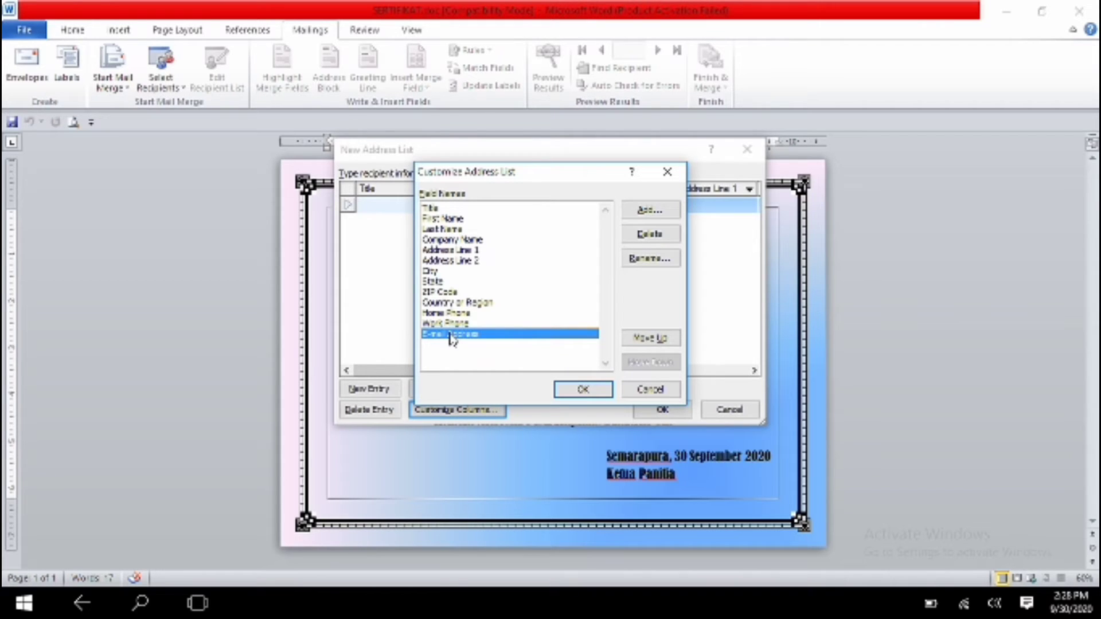
pyautogui.click(642, 236)
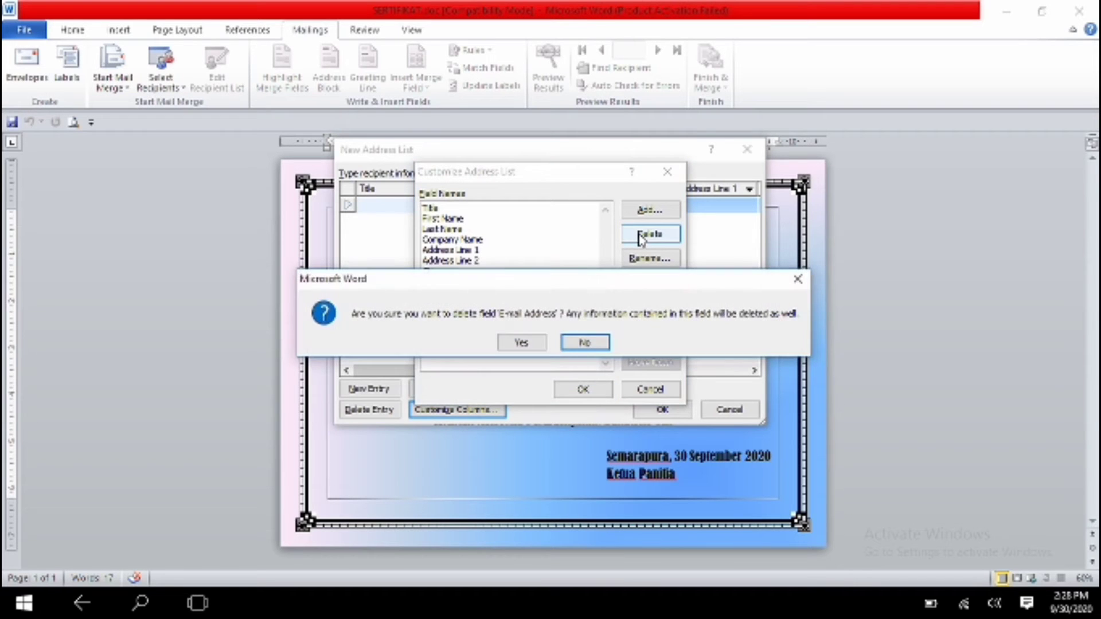
pyautogui.click(523, 343)
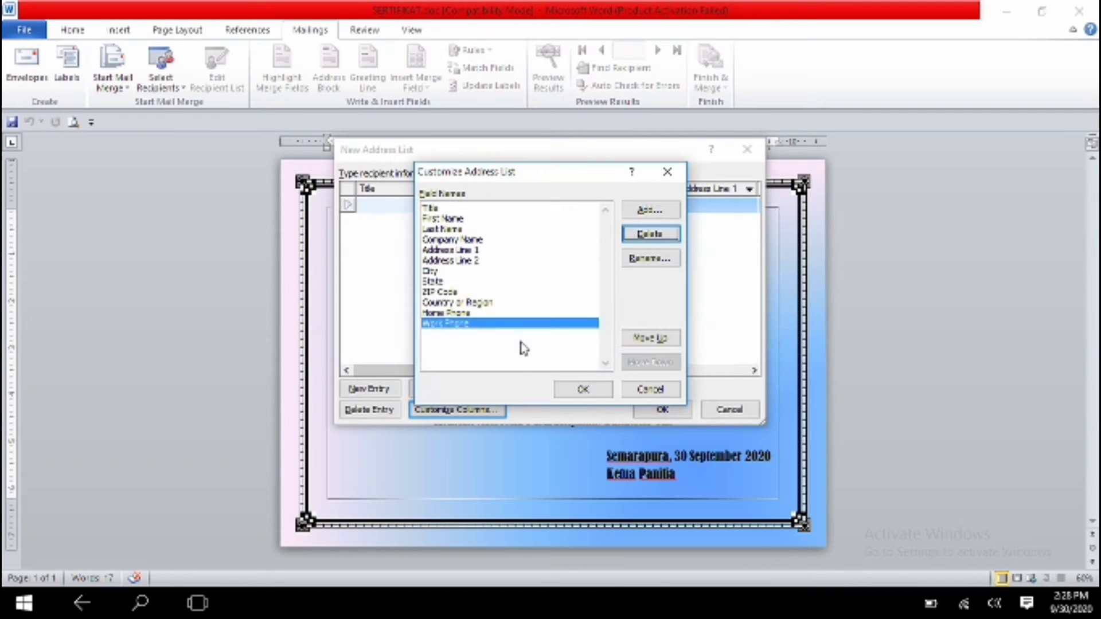
pyautogui.click(635, 238)
pyautogui.click(522, 342)
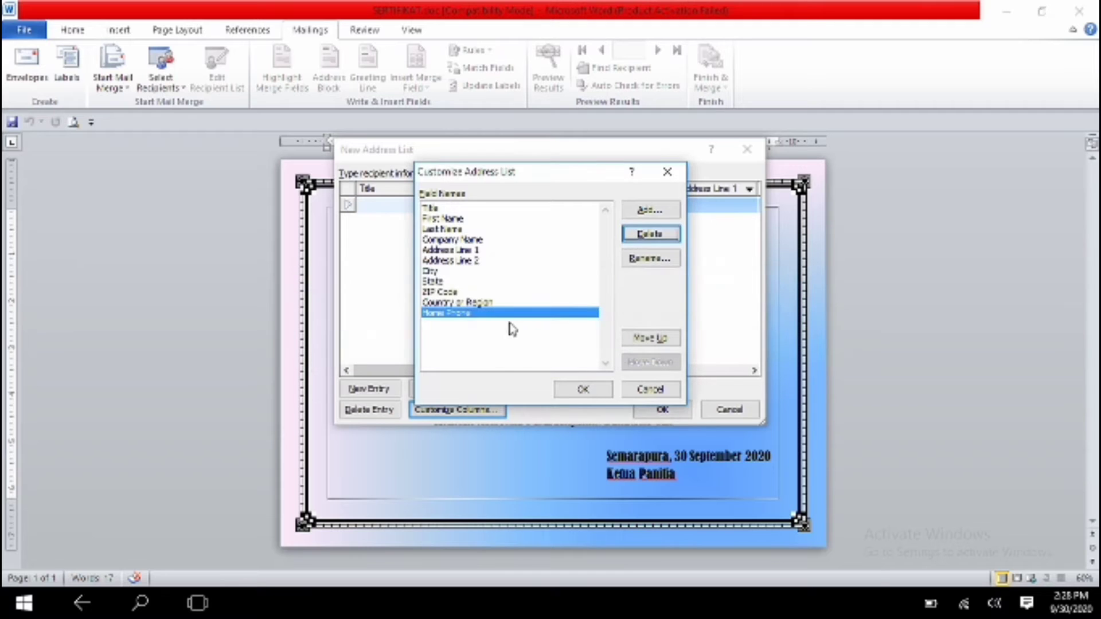
pyautogui.click(628, 245)
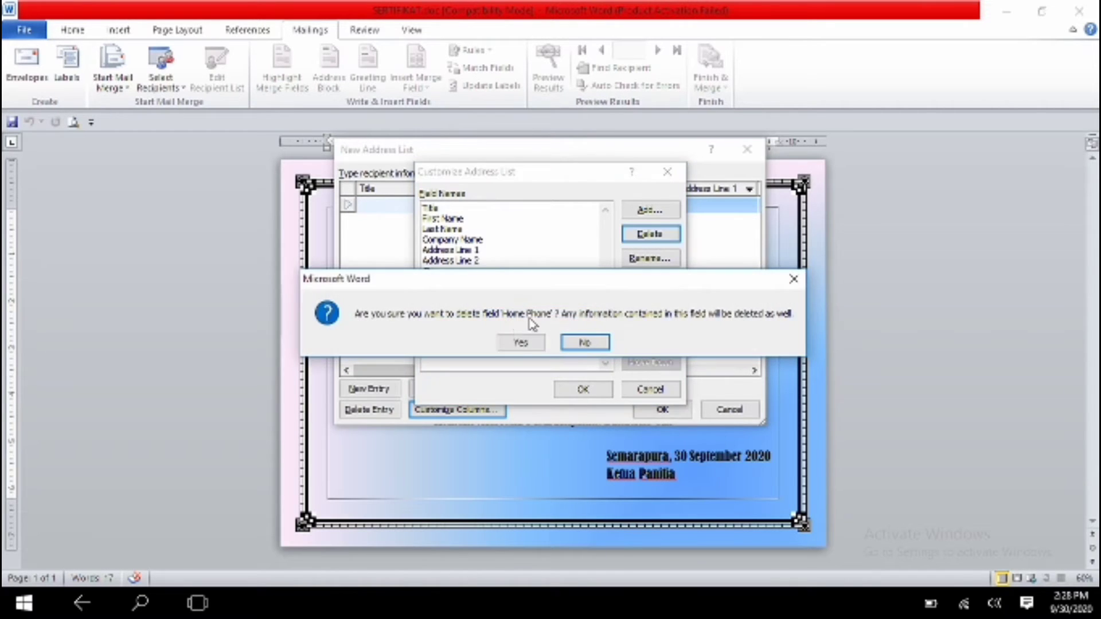
pyautogui.click(519, 344)
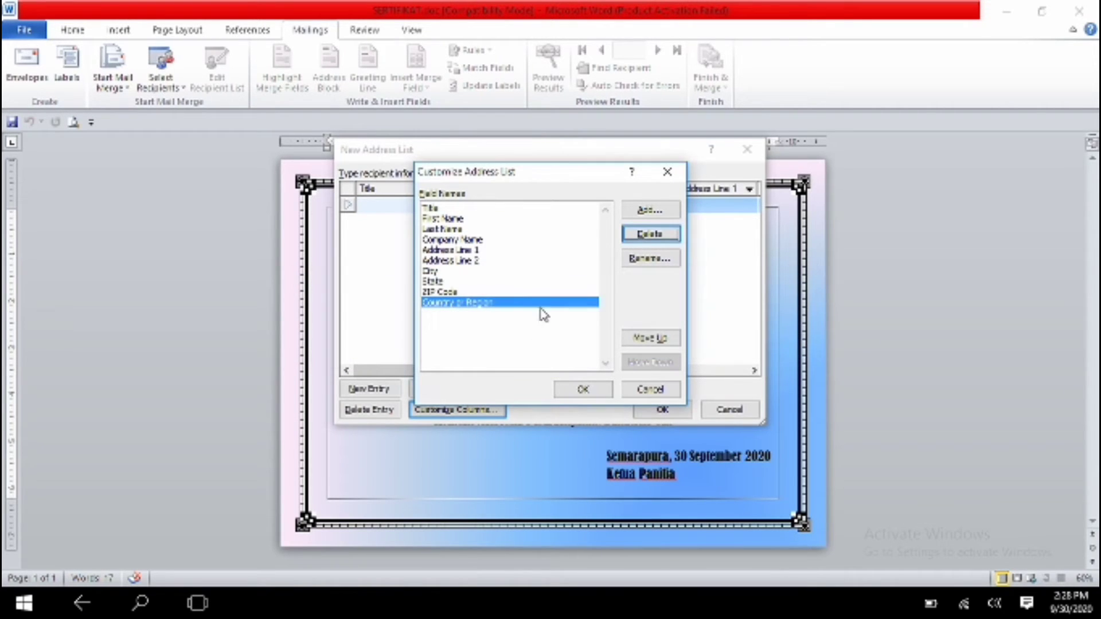
pyautogui.click(654, 232)
pyautogui.click(521, 343)
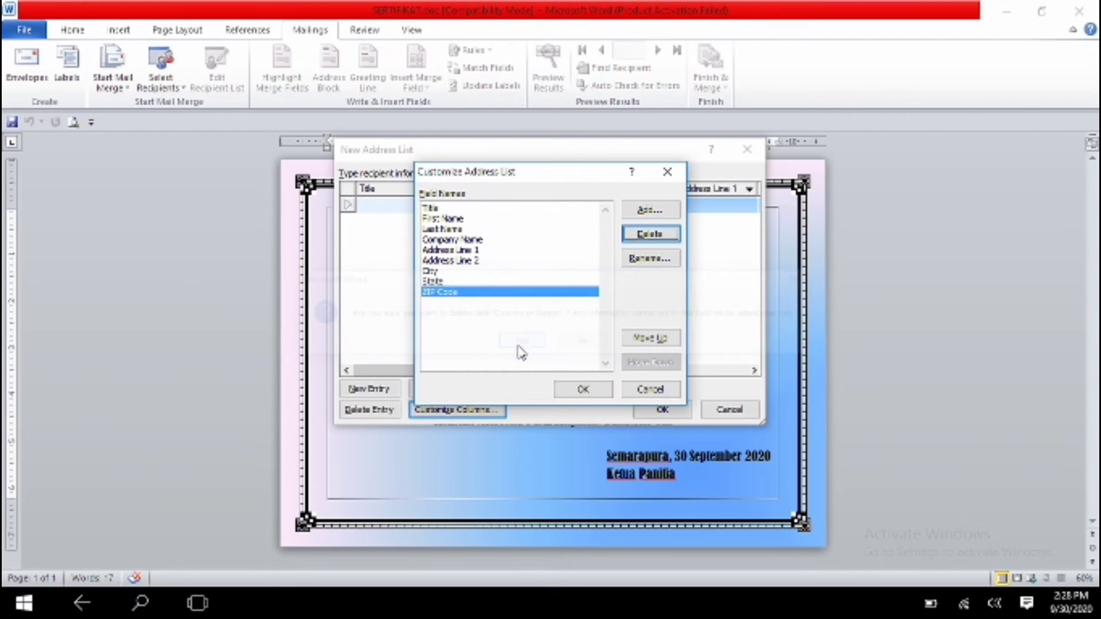
pyautogui.click(634, 241)
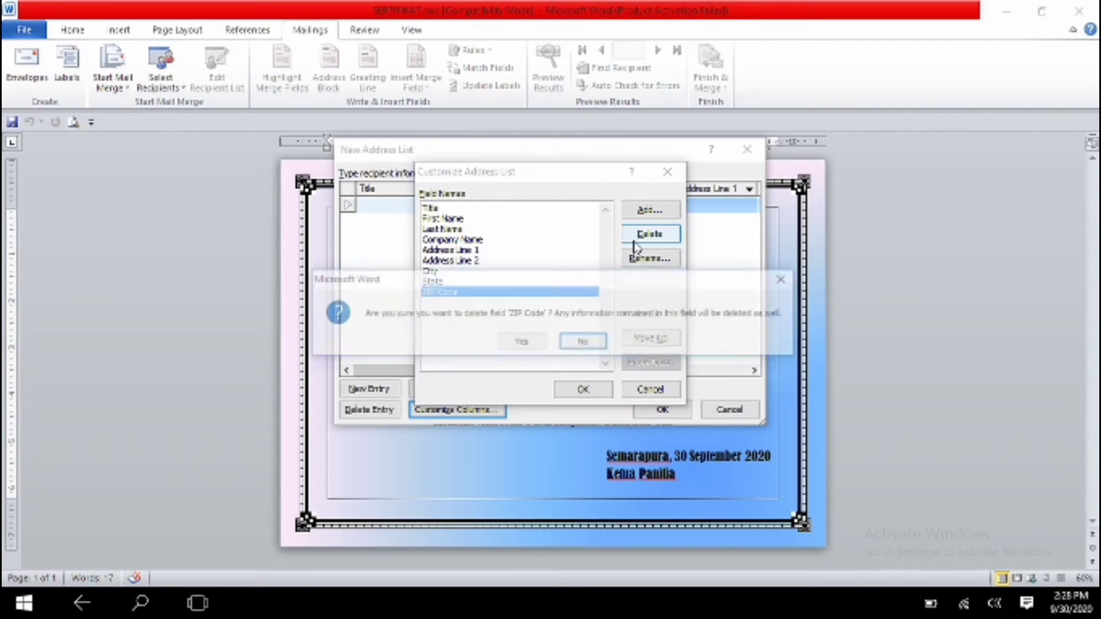
pyautogui.click(522, 344)
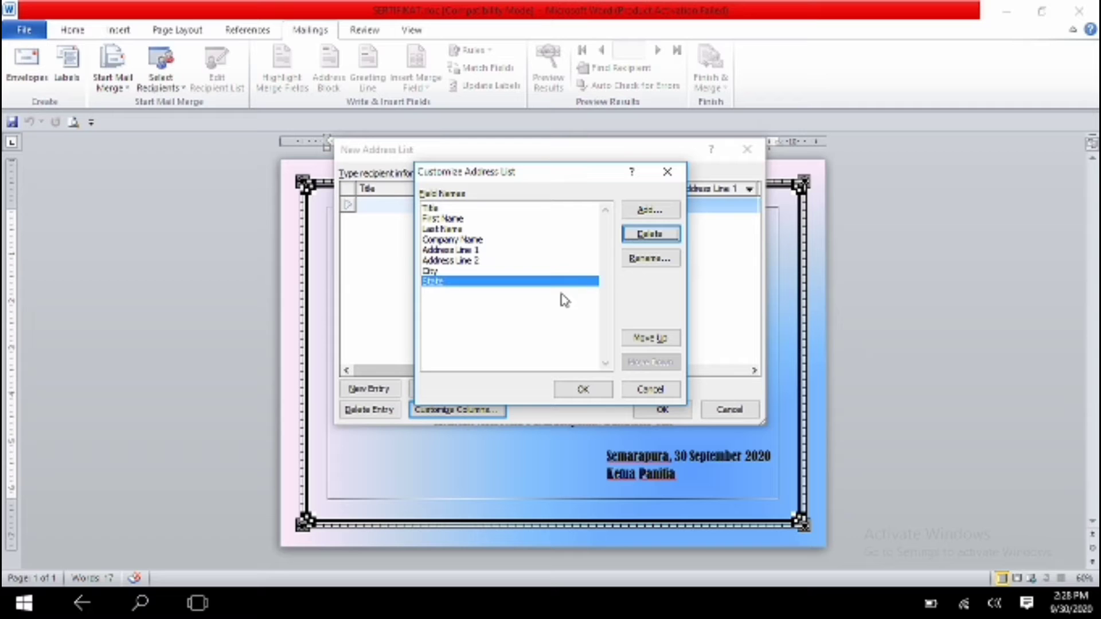
# Step: Delete the State, City, Address Line 2, Address Line 1, Company Name and Last Name fields
pyautogui.click(634, 241)
pyautogui.click(522, 343)
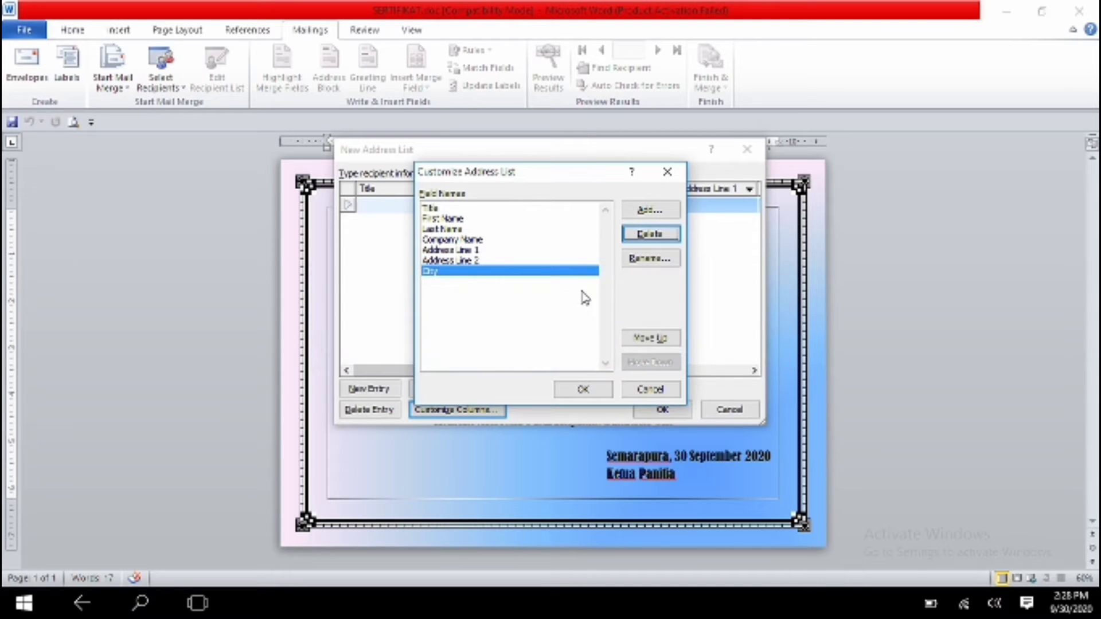
pyautogui.click(639, 236)
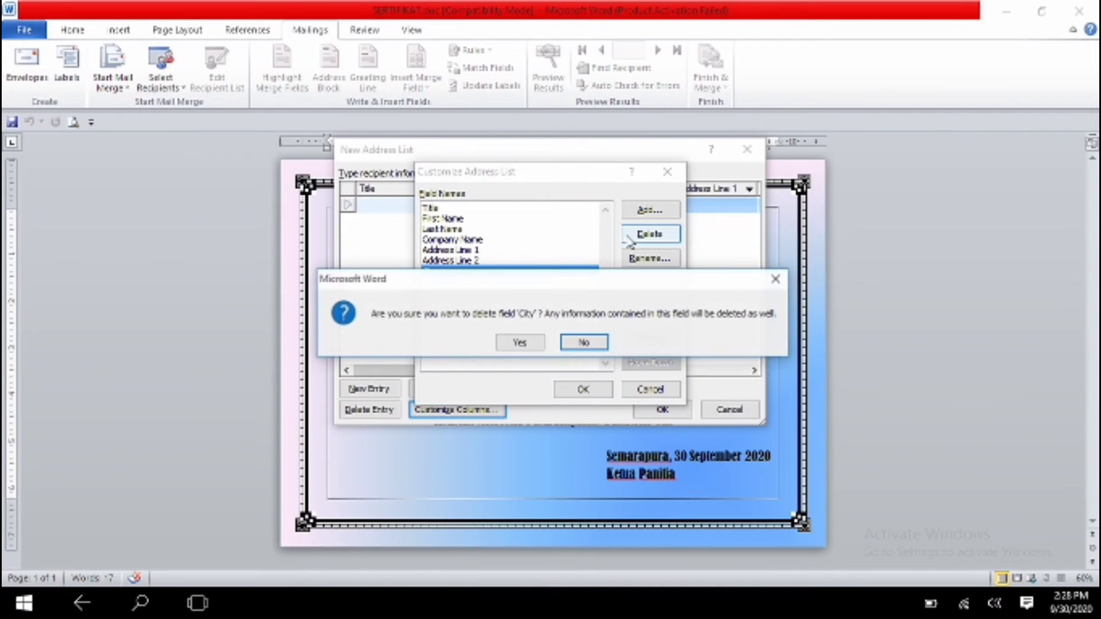
pyautogui.click(519, 344)
pyautogui.click(625, 240)
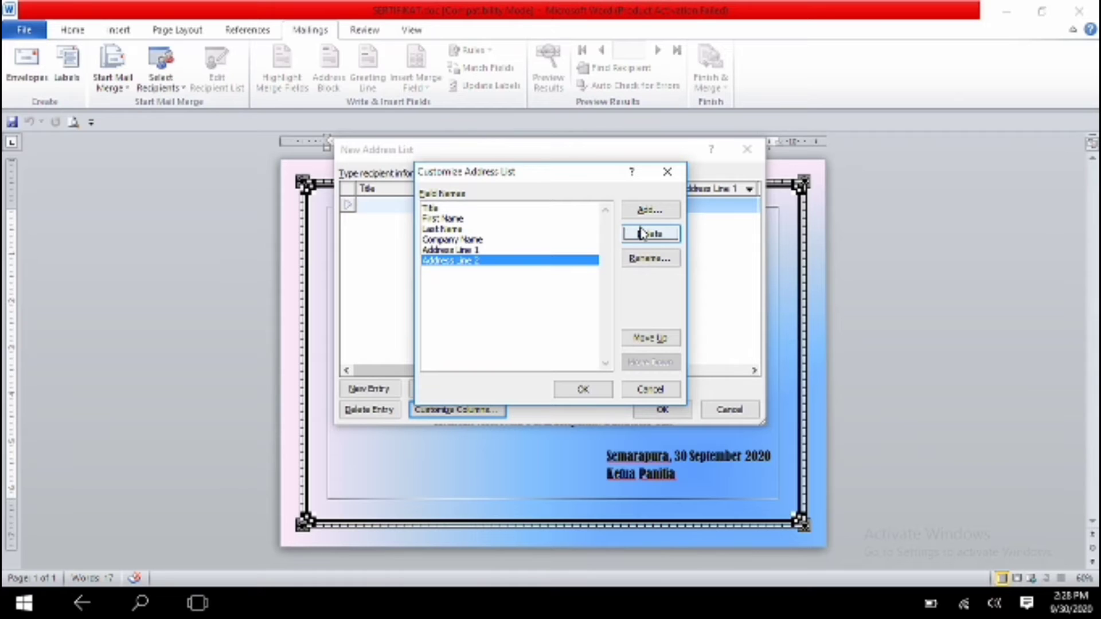
pyautogui.click(522, 343)
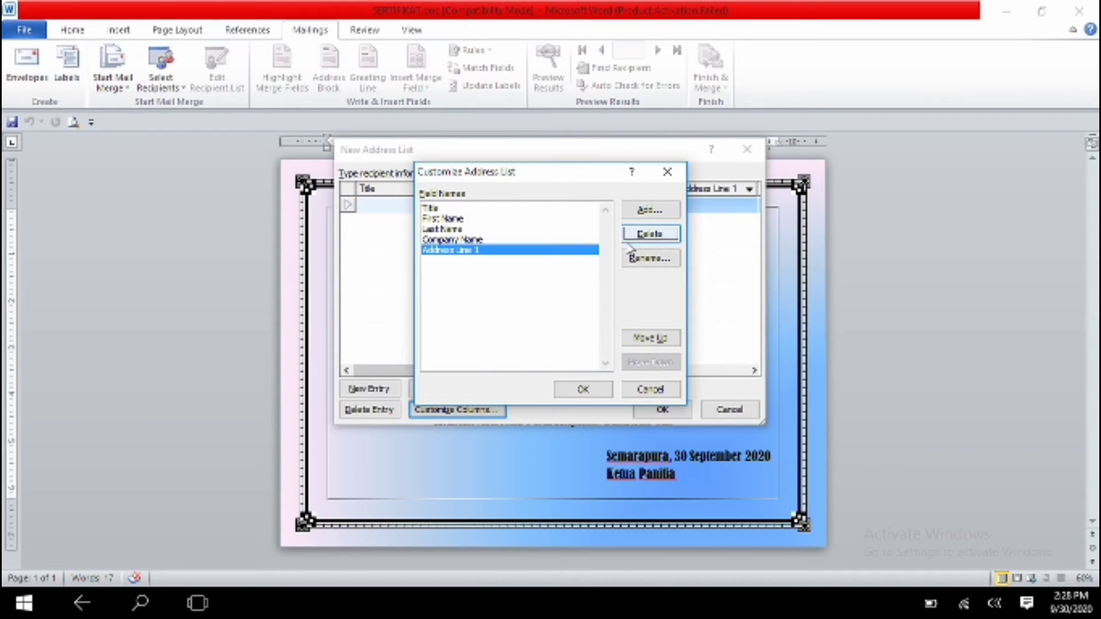
pyautogui.click(639, 235)
pyautogui.click(521, 343)
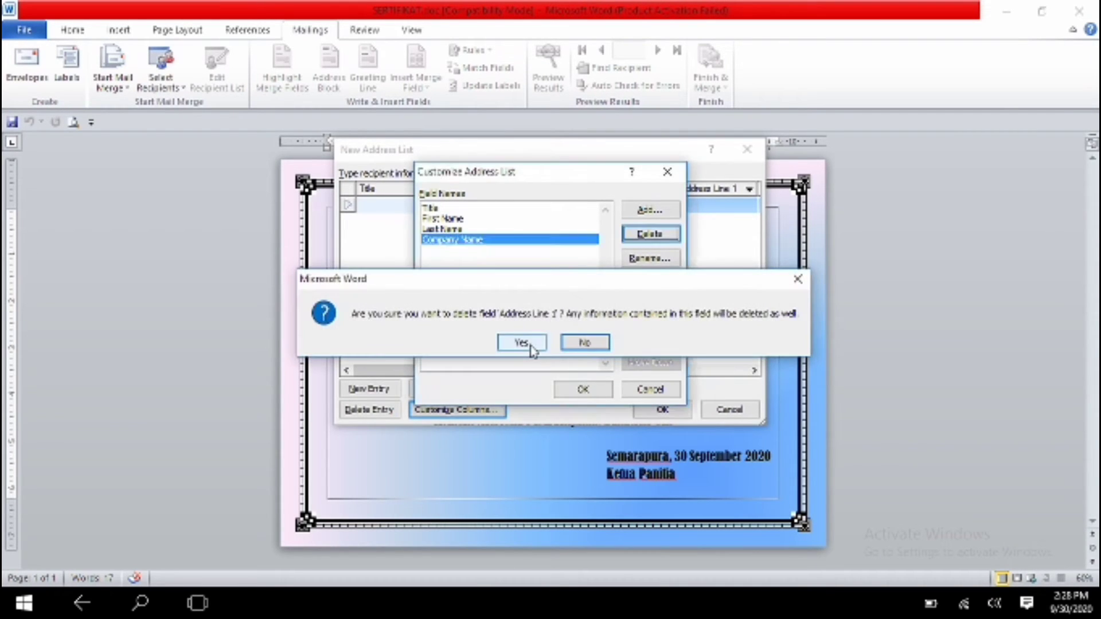
pyautogui.click(634, 237)
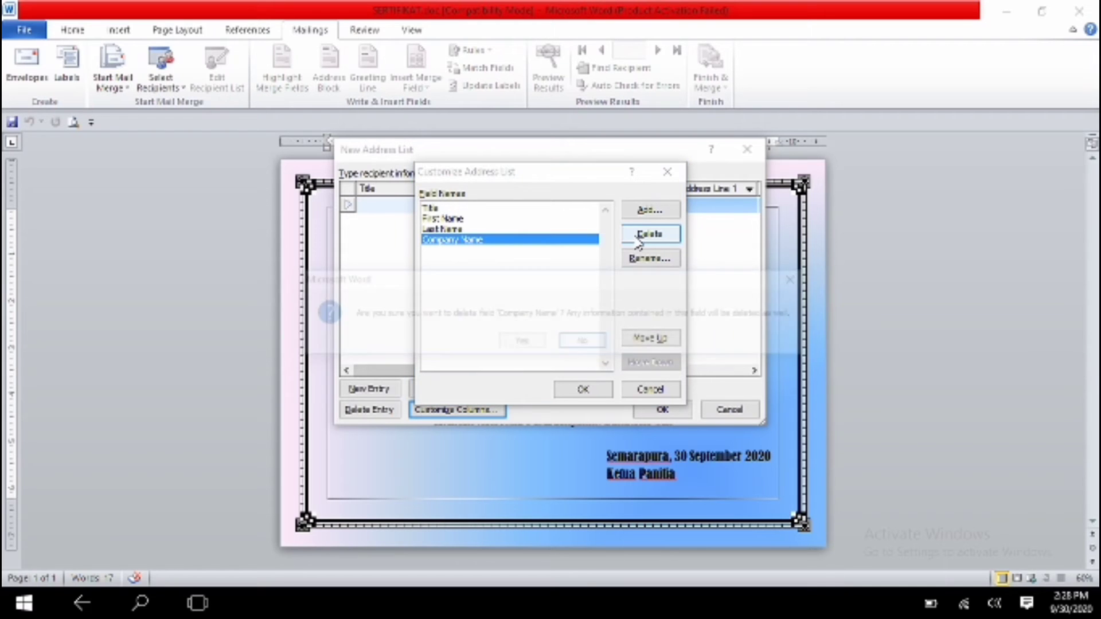
pyautogui.click(522, 343)
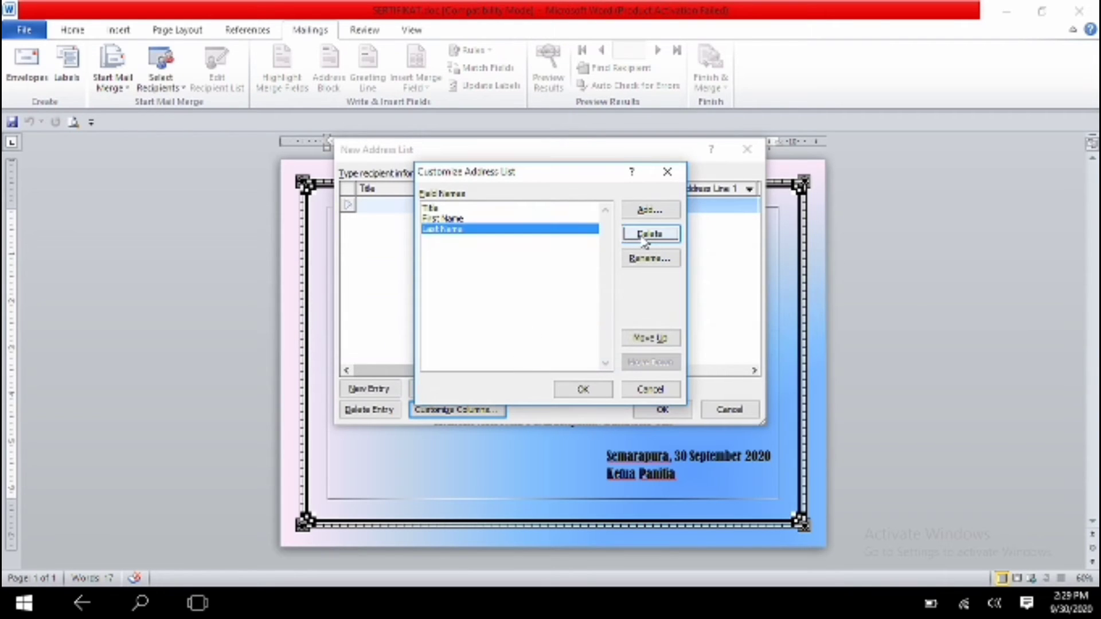
pyautogui.click(644, 239)
pyautogui.click(521, 343)
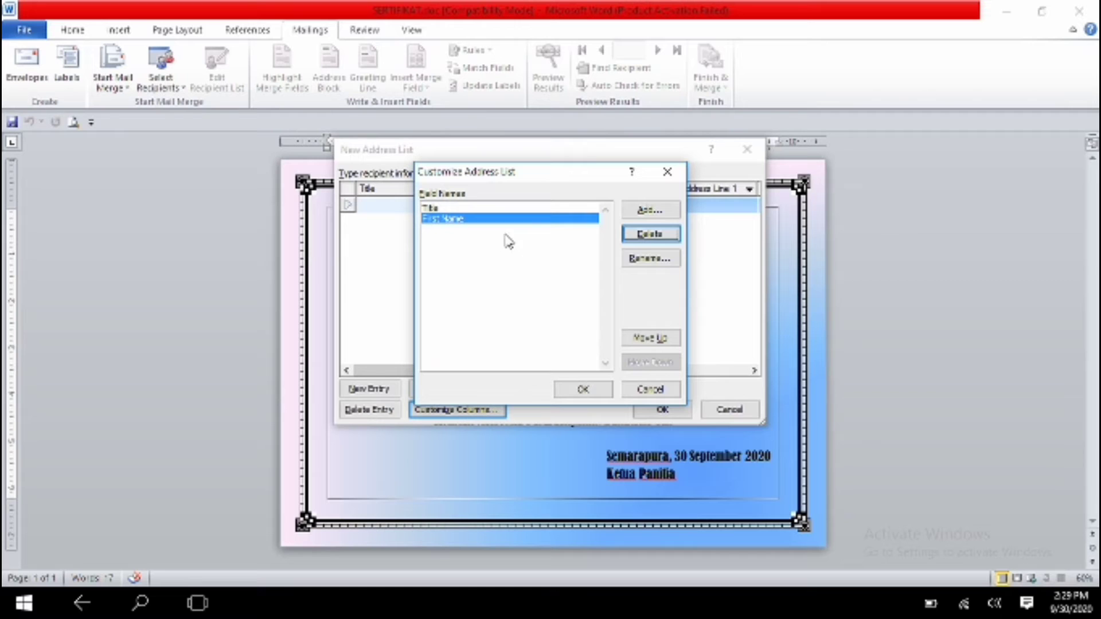
# Step: Rename the Title field to NAMA
pyautogui.click(438, 209)
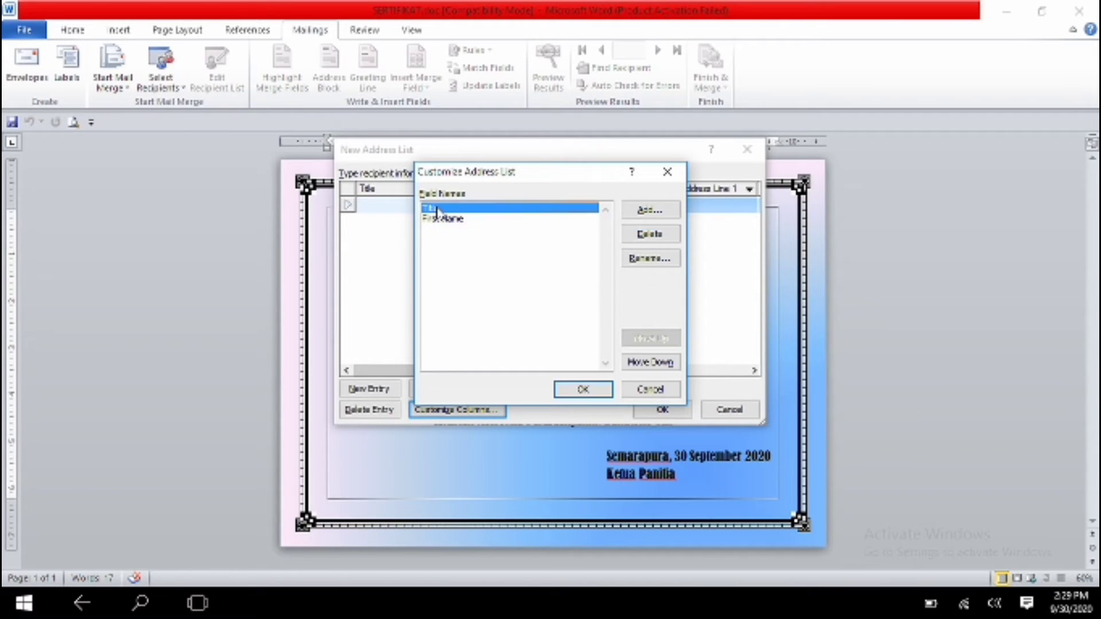
pyautogui.click(642, 259)
pyautogui.write('NAMA')
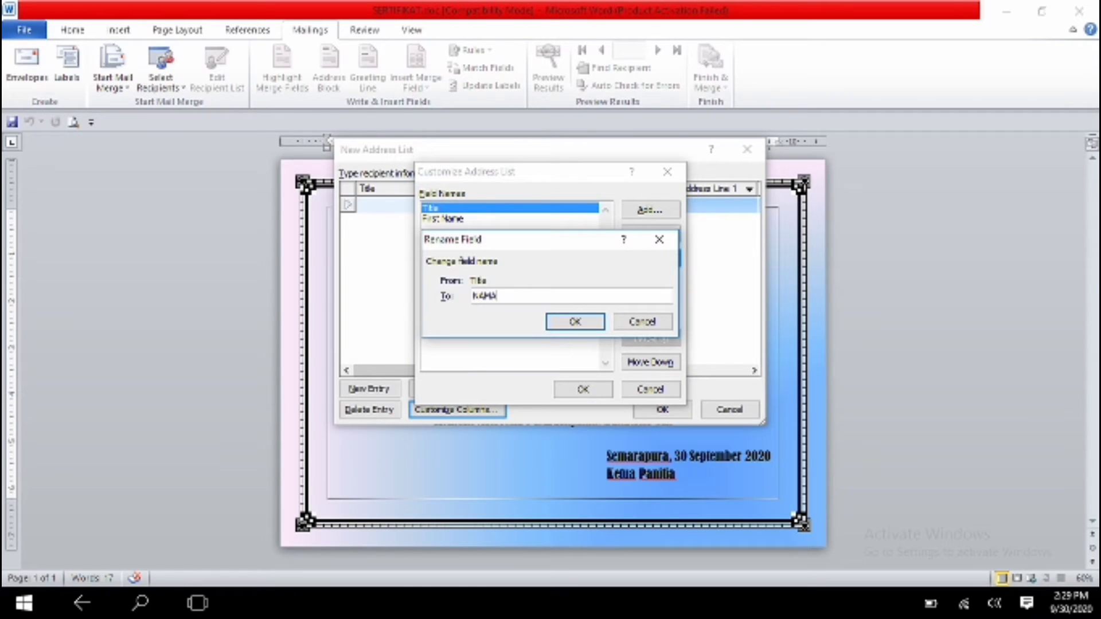
pyautogui.click(594, 324)
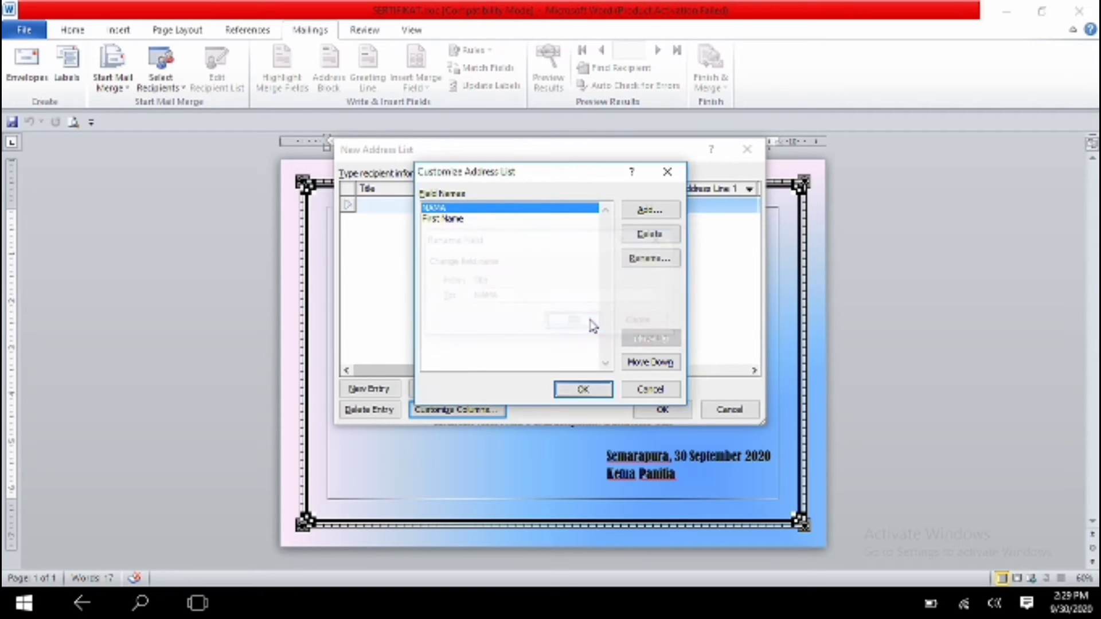
# Step: Rename the First Name field to INSTANSI
pyautogui.click(450, 221)
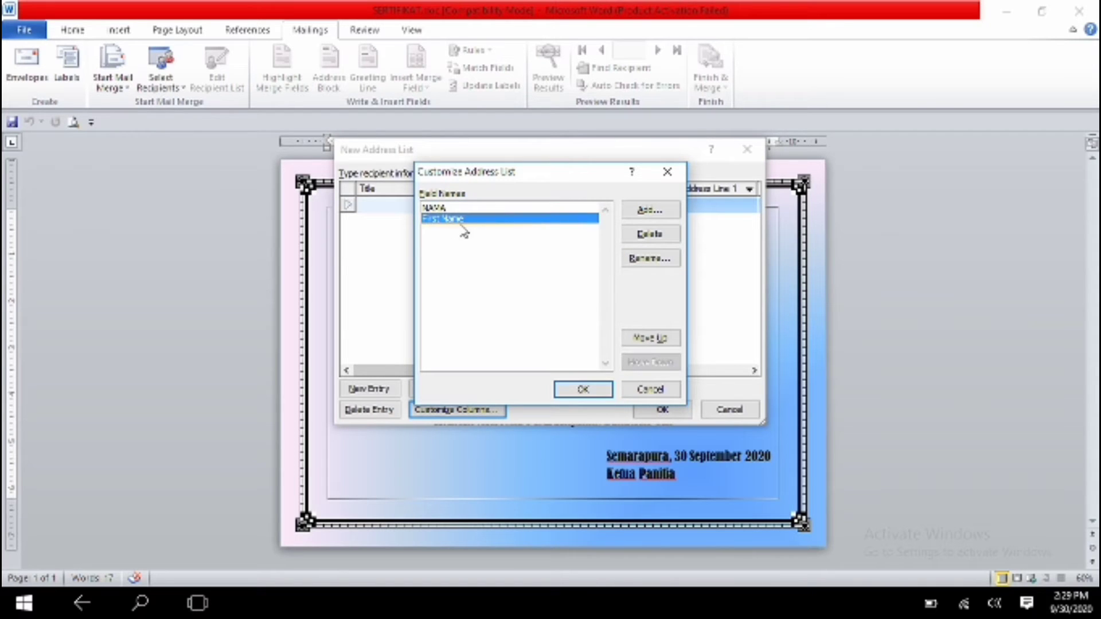
pyautogui.click(629, 258)
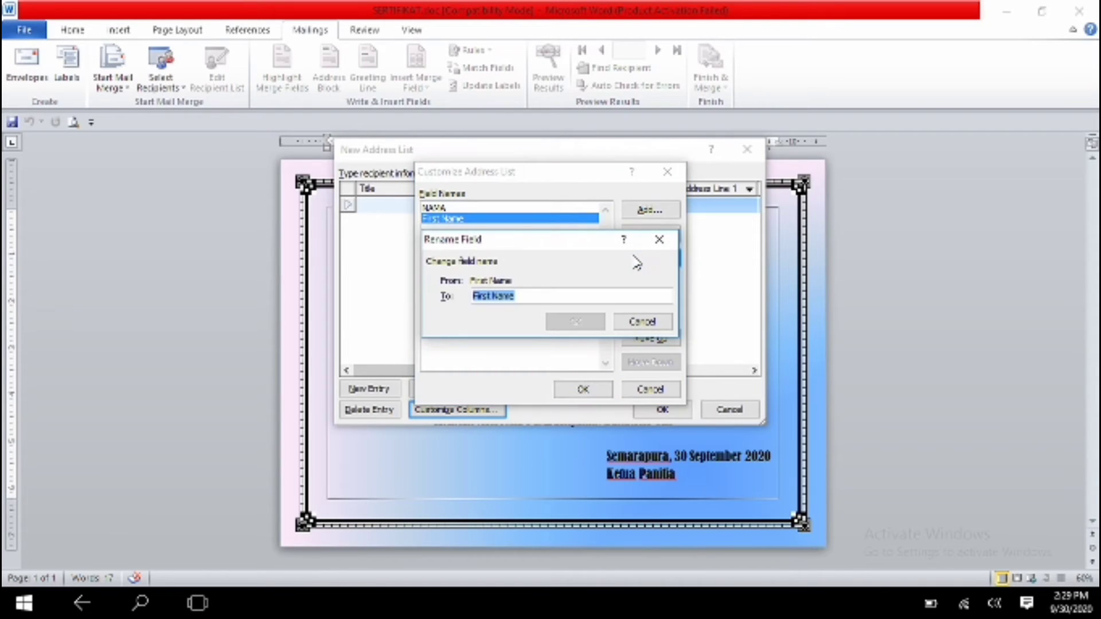
pyautogui.write('DKETANE')
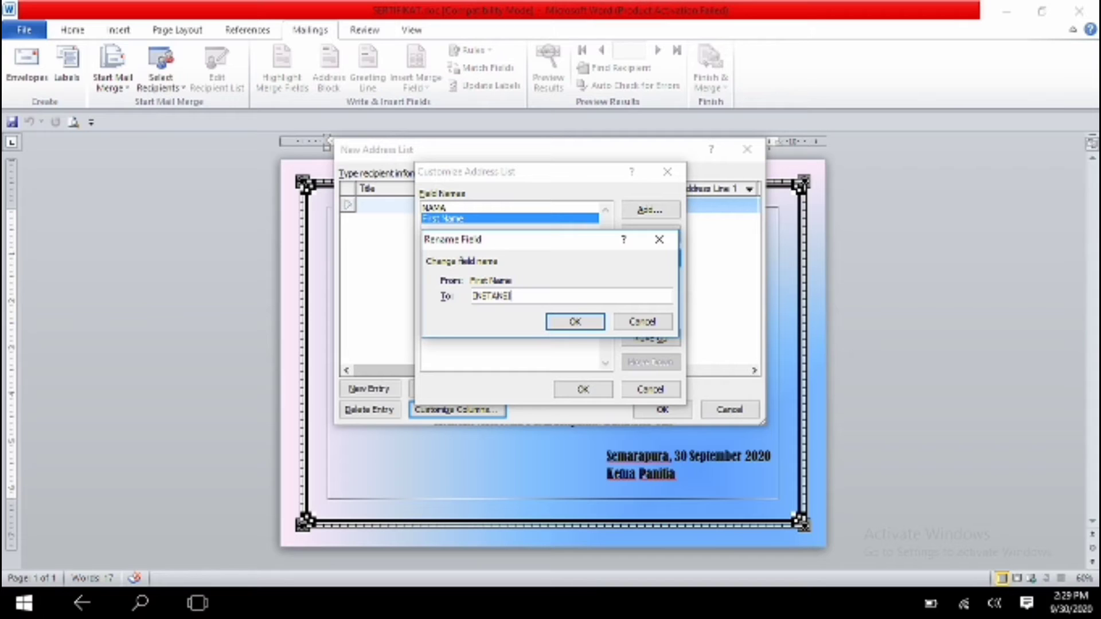
pyautogui.click(587, 322)
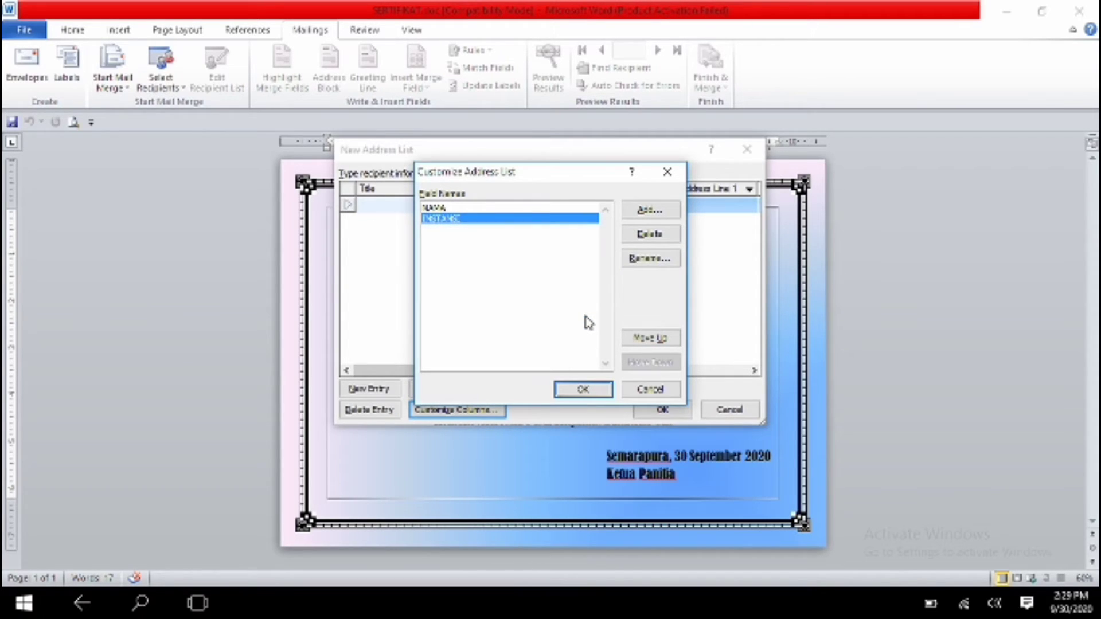
# Step: Apply the new fields and enter AGUS (SDN 1 SUKAMAJU) and BUDI (SDN 2 SUKAMAJU)
pyautogui.click(583, 390)
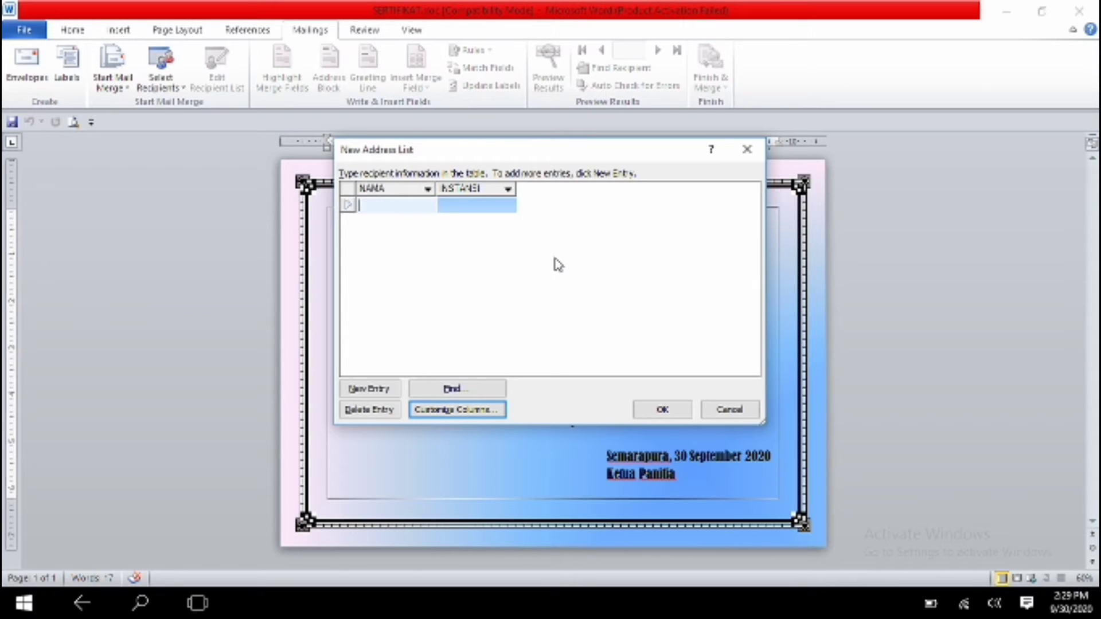
pyautogui.write('A')
pyautogui.write('GUS')
pyautogui.write('SD')
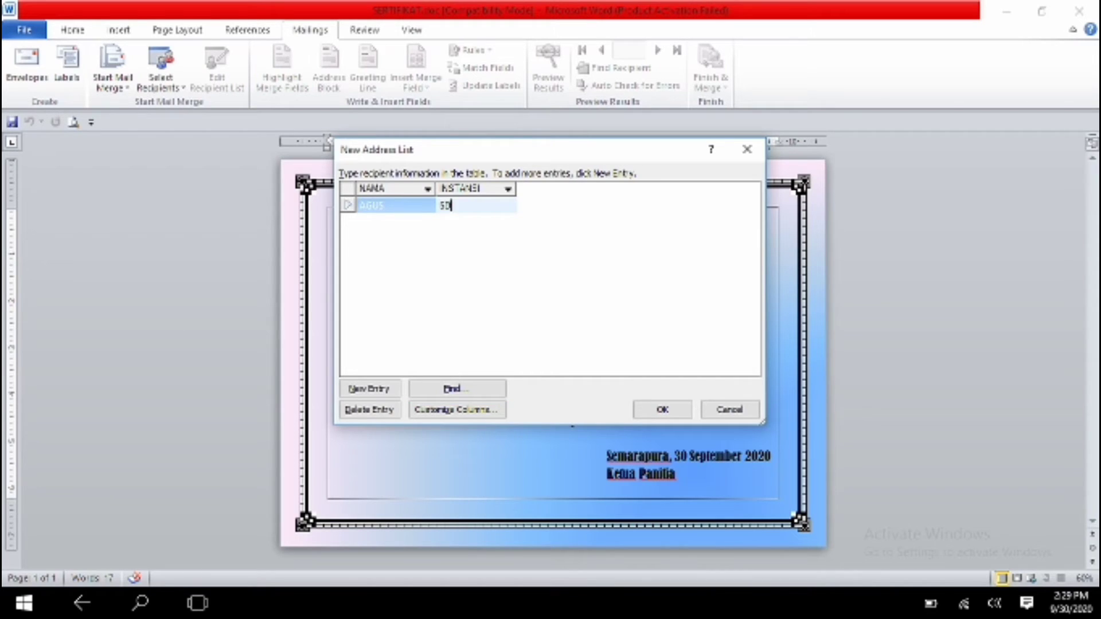
pyautogui.write(' 1')
pyautogui.write(' SUKAMAJU')
pyautogui.press('Tab')
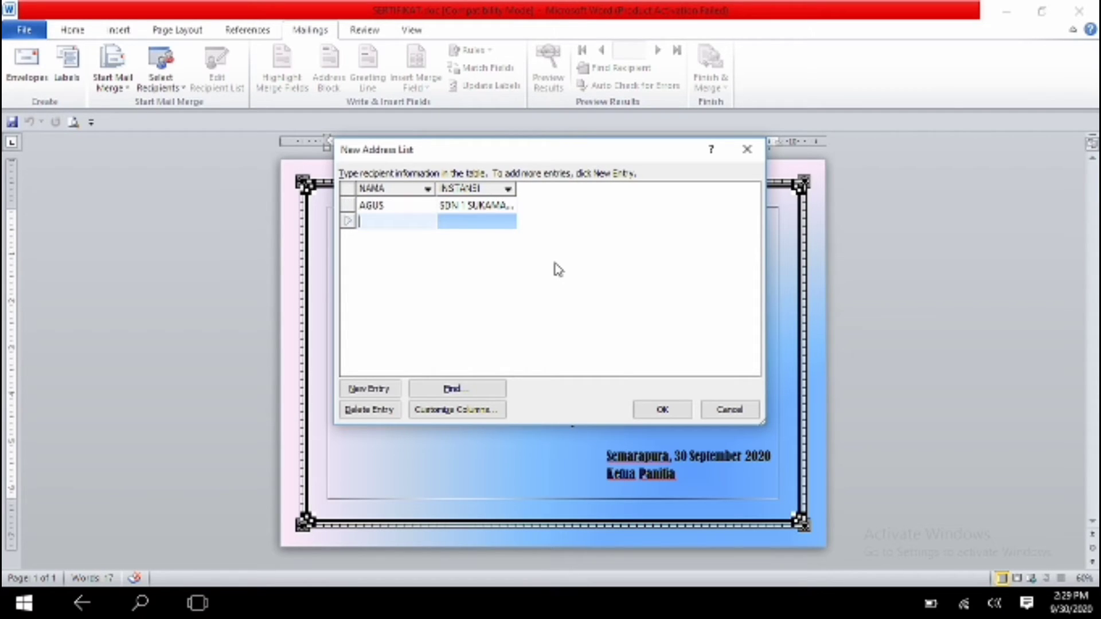
pyautogui.write('BUDI')
pyautogui.press('Tab')
pyautogui.write('SDN')
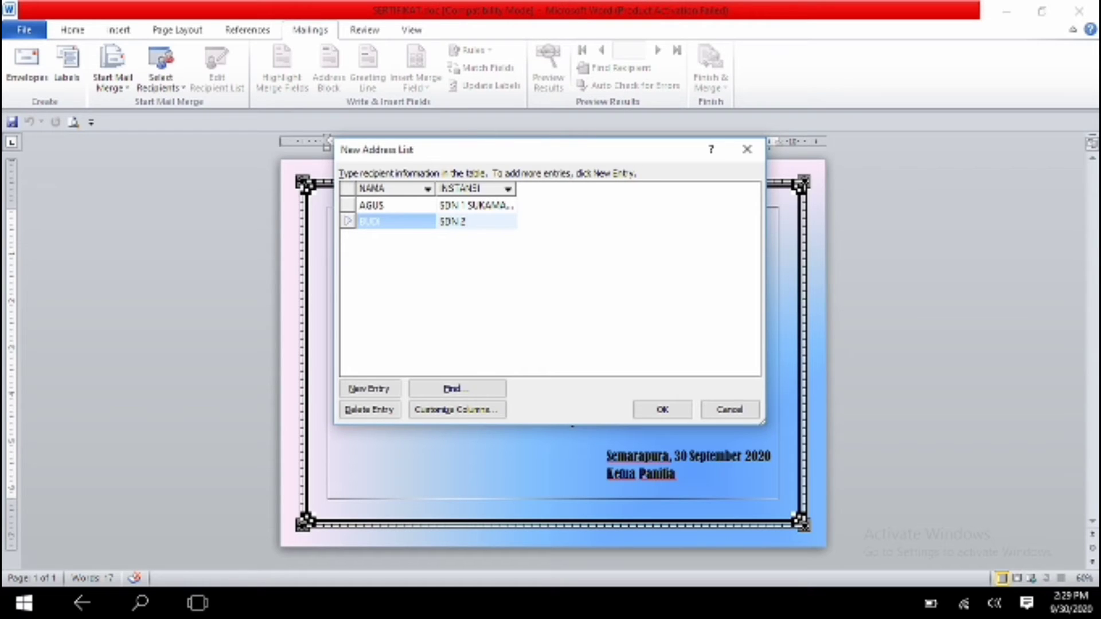
pyautogui.write(' SUKAWATI')
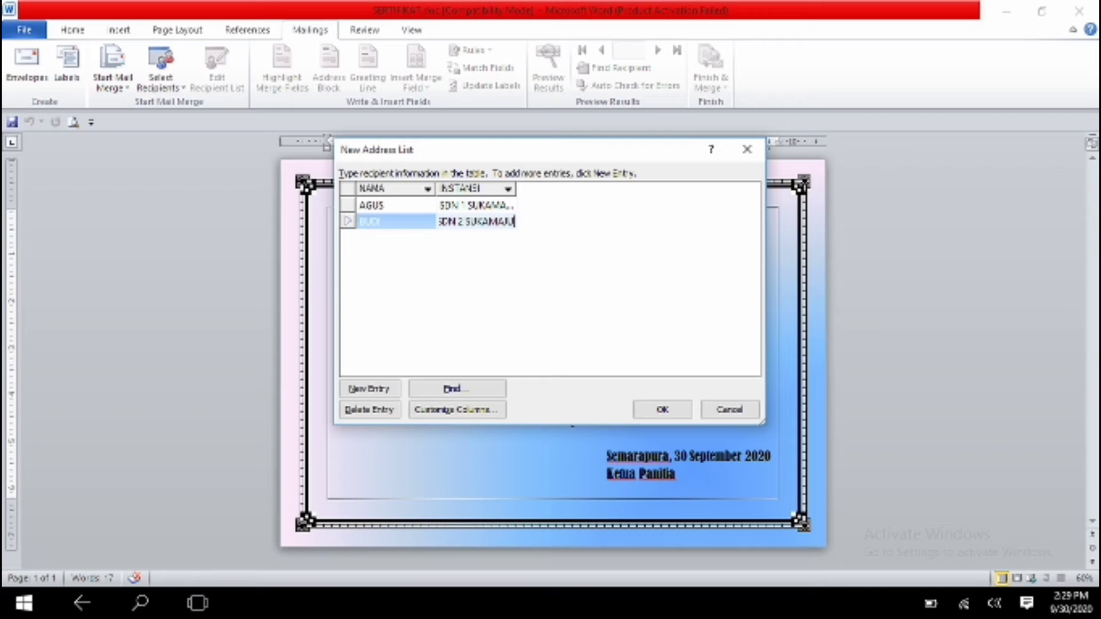
pyautogui.press('Tab')
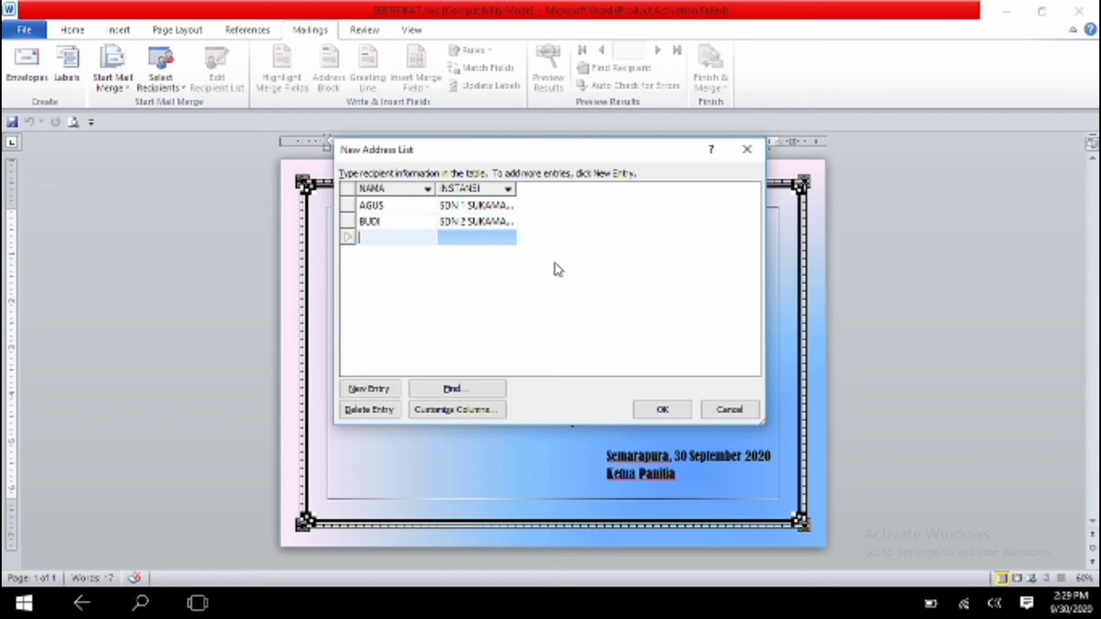
# Step: Enter INDRA with SDN 3 SUKAMAJU and WIDI with SDN 4 SUKAMAJU
pyautogui.write('IN')
pyautogui.write('DRA')
pyautogui.press('Tab')
pyautogui.write('SD')
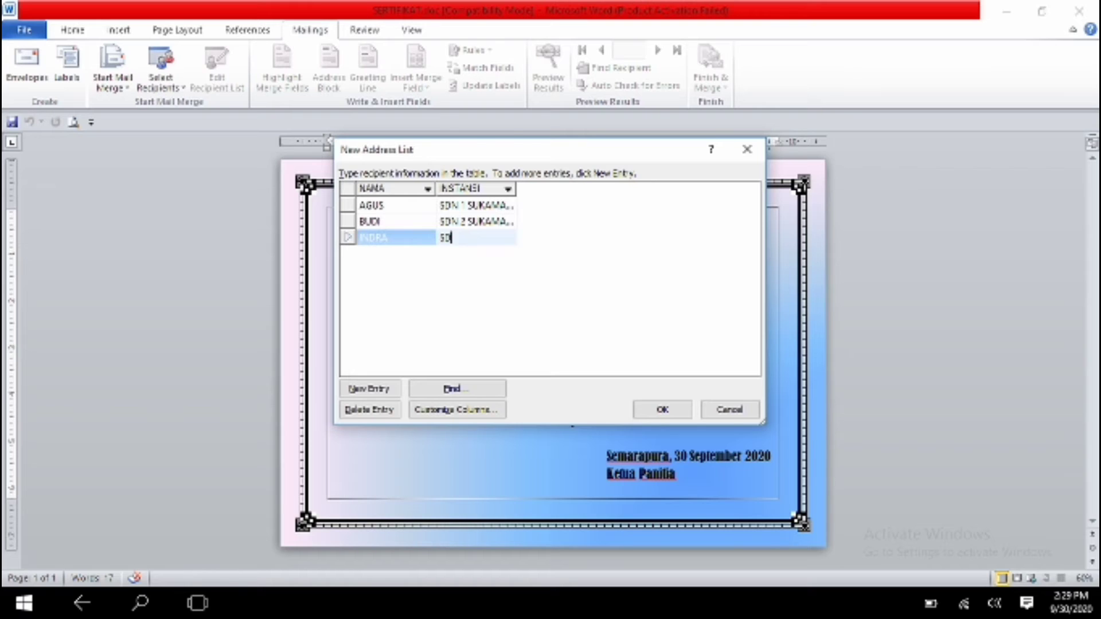
pyautogui.write('N 3AWA')
pyautogui.write('TI')
pyautogui.press('Tab')
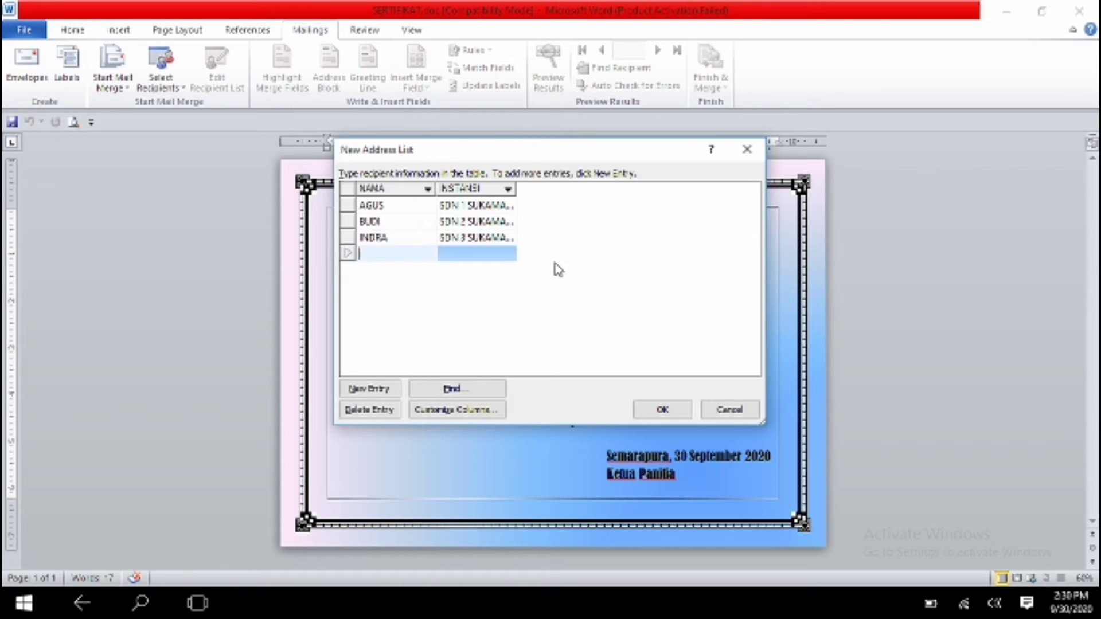
pyautogui.write('WIDI')
pyautogui.press('Tab')
pyautogui.write('SD')
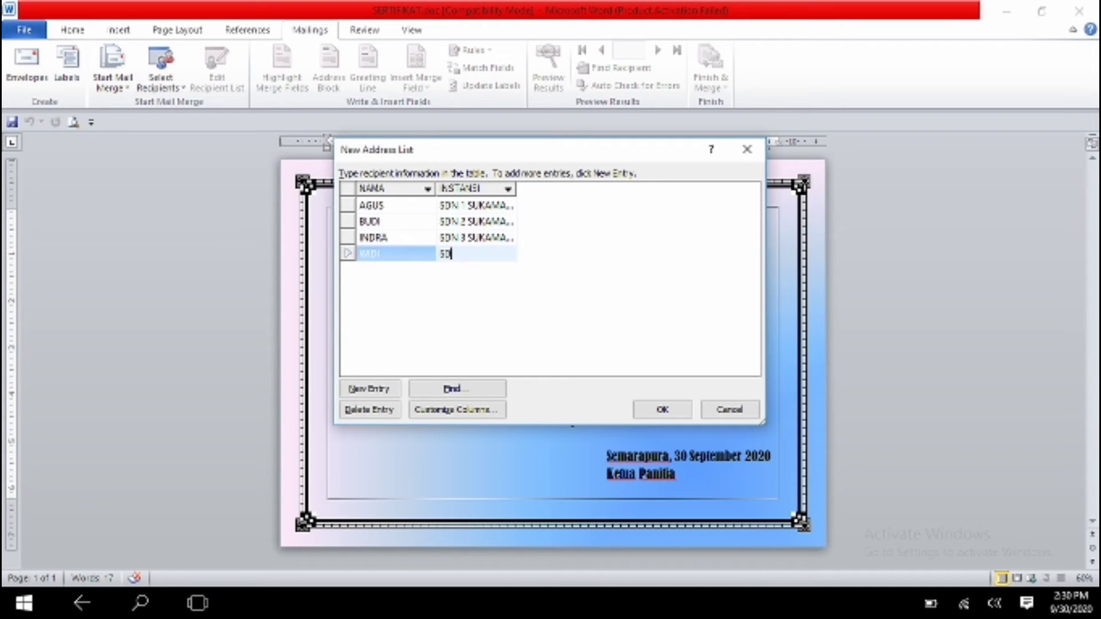
pyautogui.write('N 4 SUKA')
pyautogui.write('MAJU')
# Step: Save the recipient list as DATA BASE SEMINAR in the Desktop's SERTIFIKAT folder
pyautogui.click(667, 418)
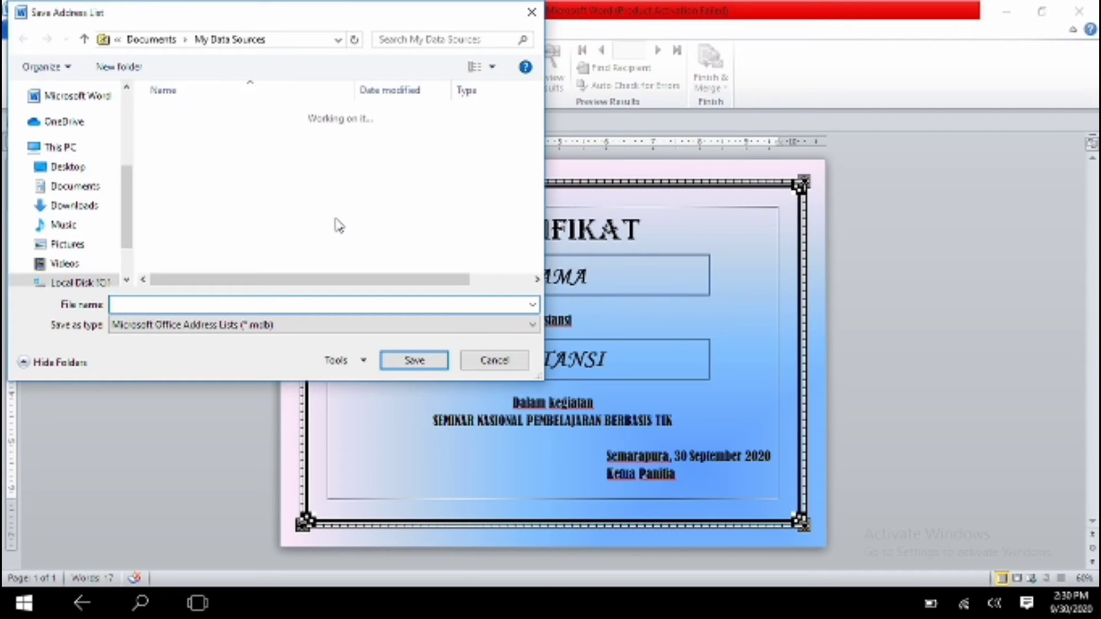
pyautogui.click(91, 170)
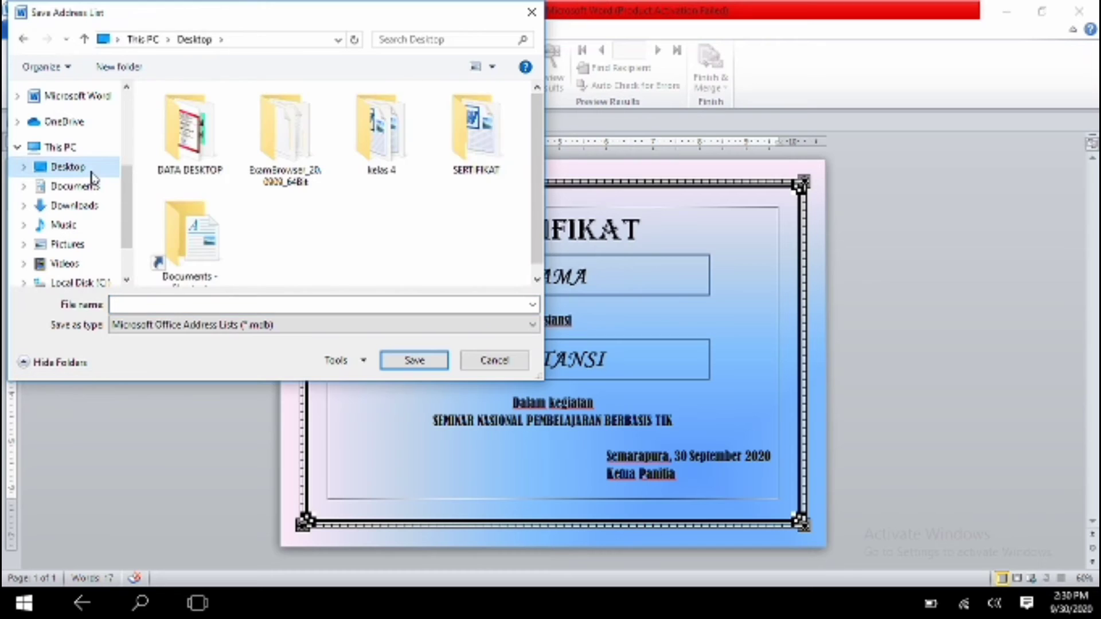
pyautogui.doubleClick(473, 150)
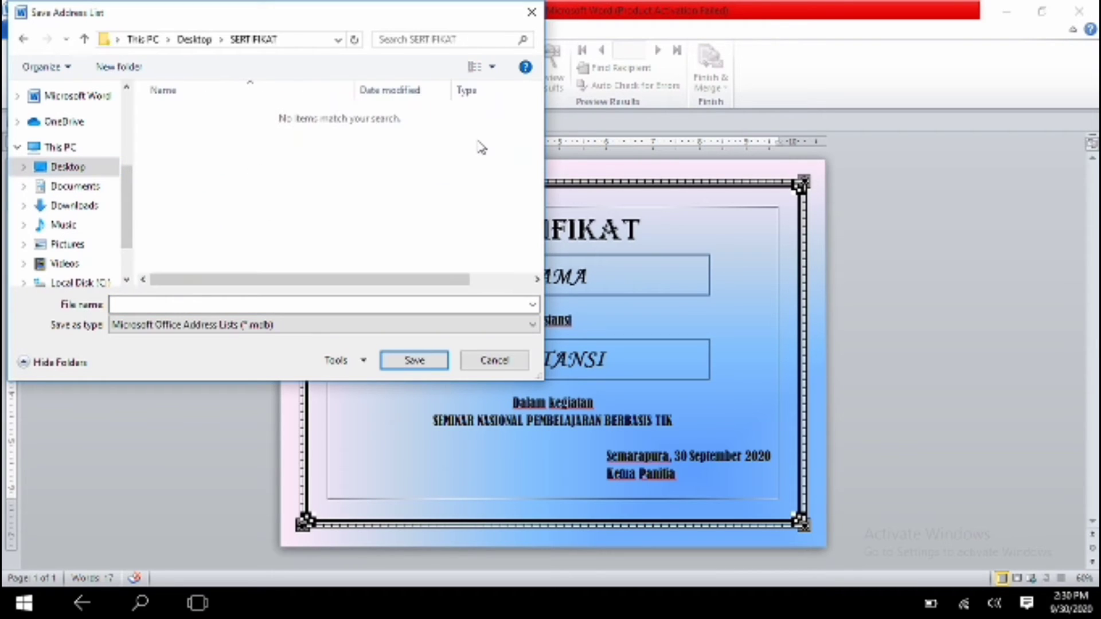
pyautogui.click(315, 305)
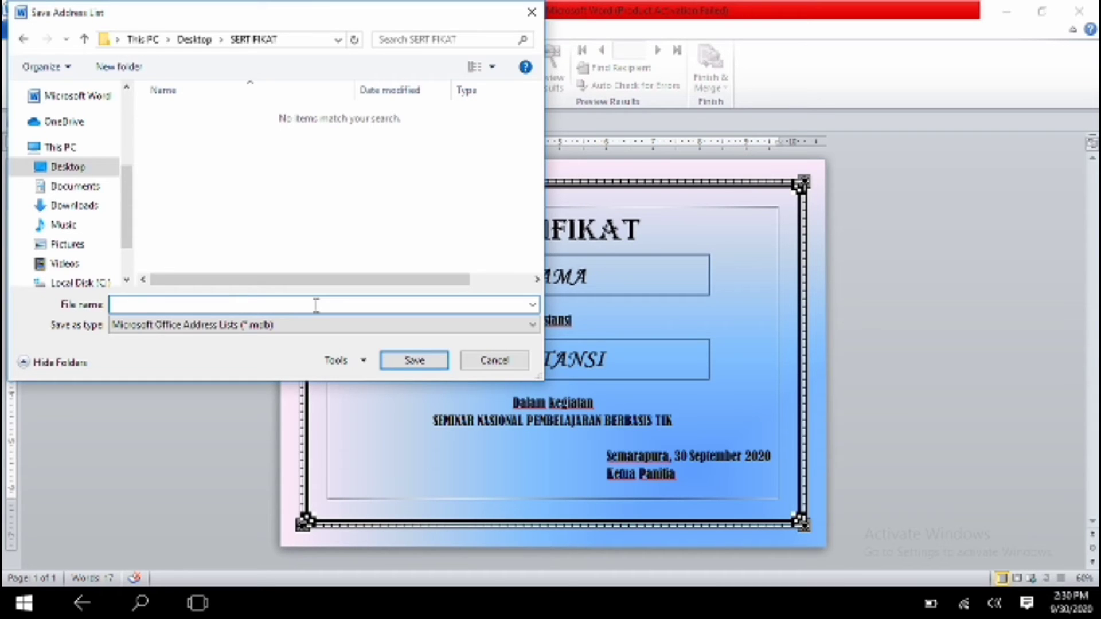
pyautogui.write('dat')
pyautogui.press('BackSpace')
pyautogui.press('BackSpace')
pyautogui.press('BackSpace')
pyautogui.write('DATA ')
pyautogui.write('BASE SEMI')
pyautogui.write('NAR')
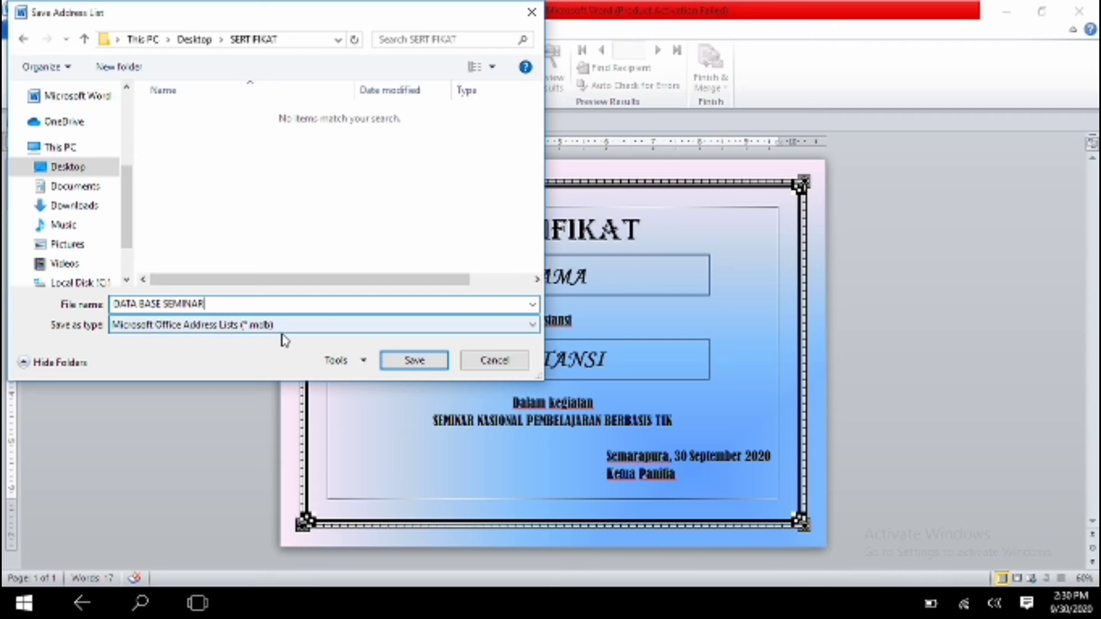
pyautogui.click(409, 370)
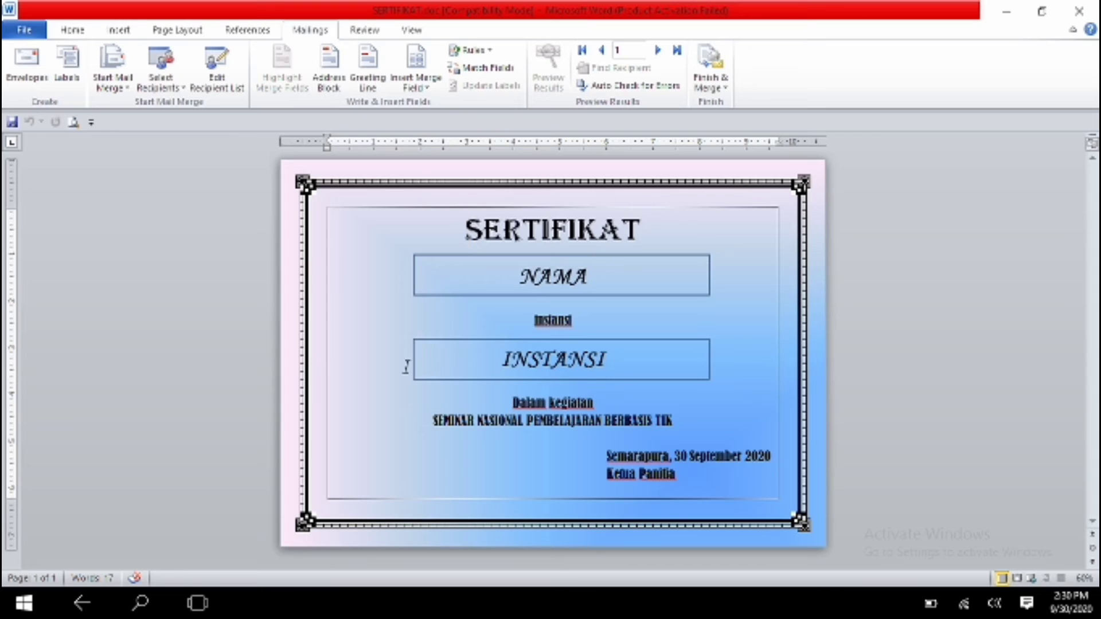
# Step: Insert the «NAMA» merge field in the name box and delete the old NAMA text
pyautogui.click(607, 277)
pyautogui.click(421, 92)
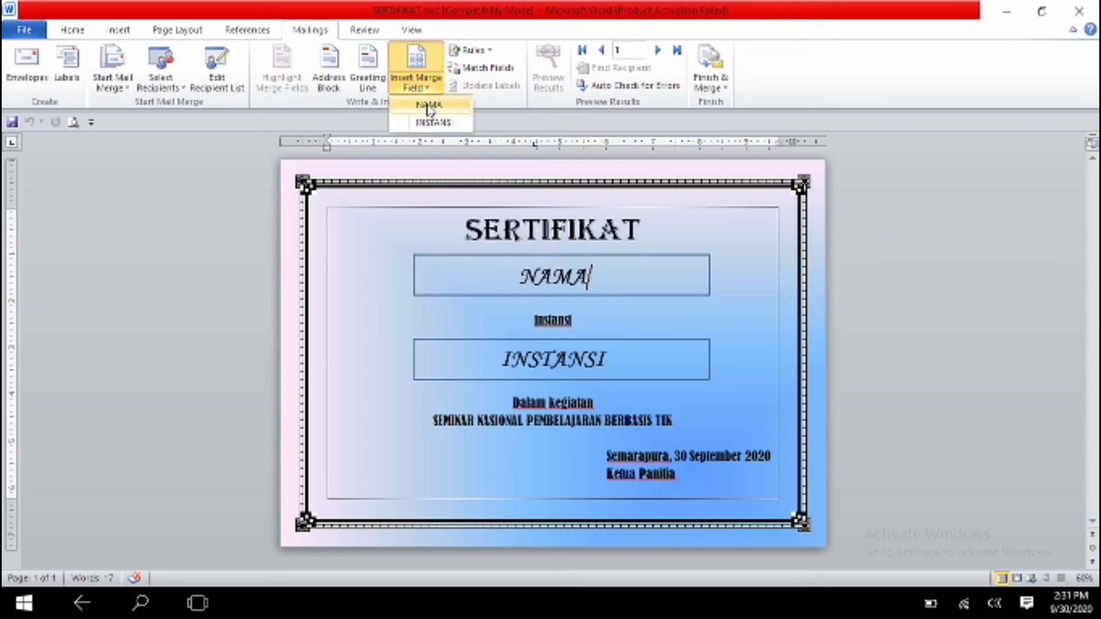
pyautogui.click(429, 106)
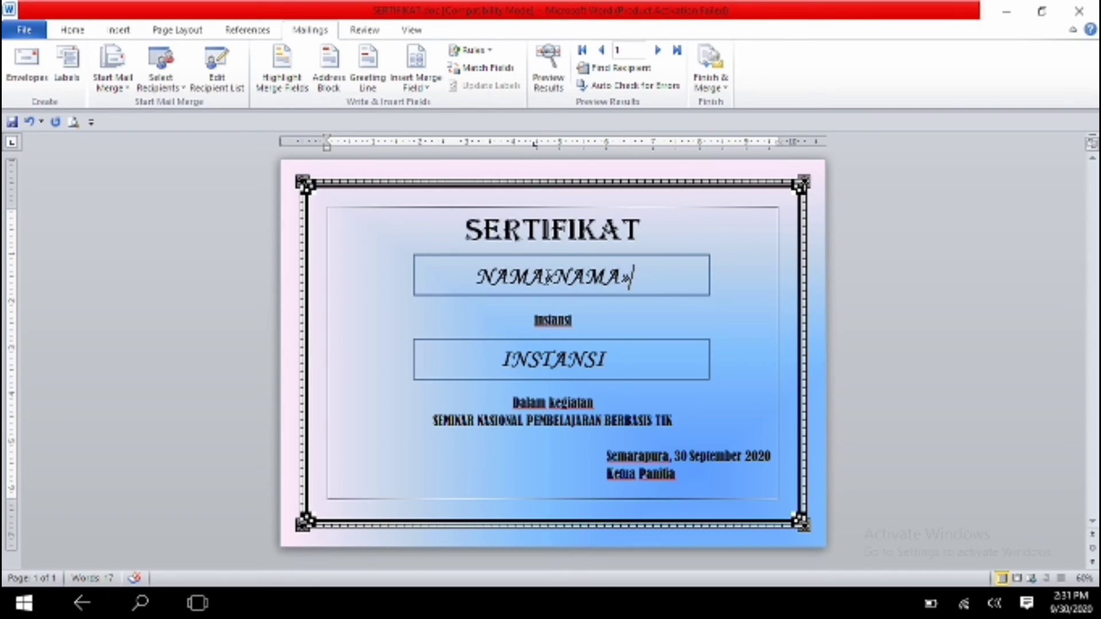
pyautogui.click(549, 276)
pyautogui.press('BackSpace')
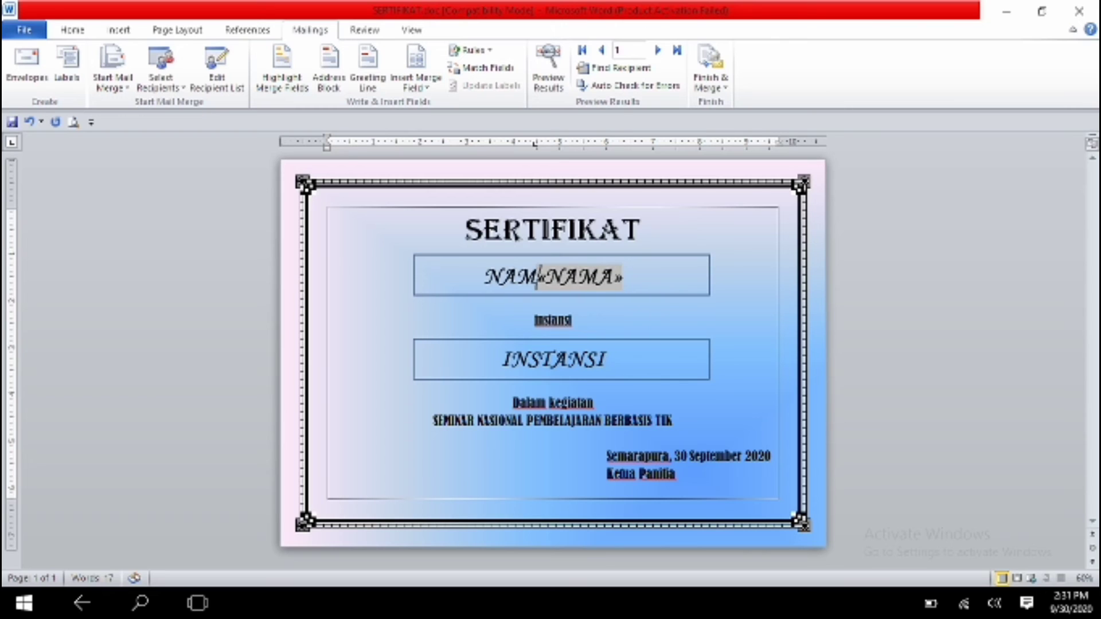
pyautogui.press('BackSpace')
pyautogui.press('BackSpace')
pyautogui.press('BackSpace')
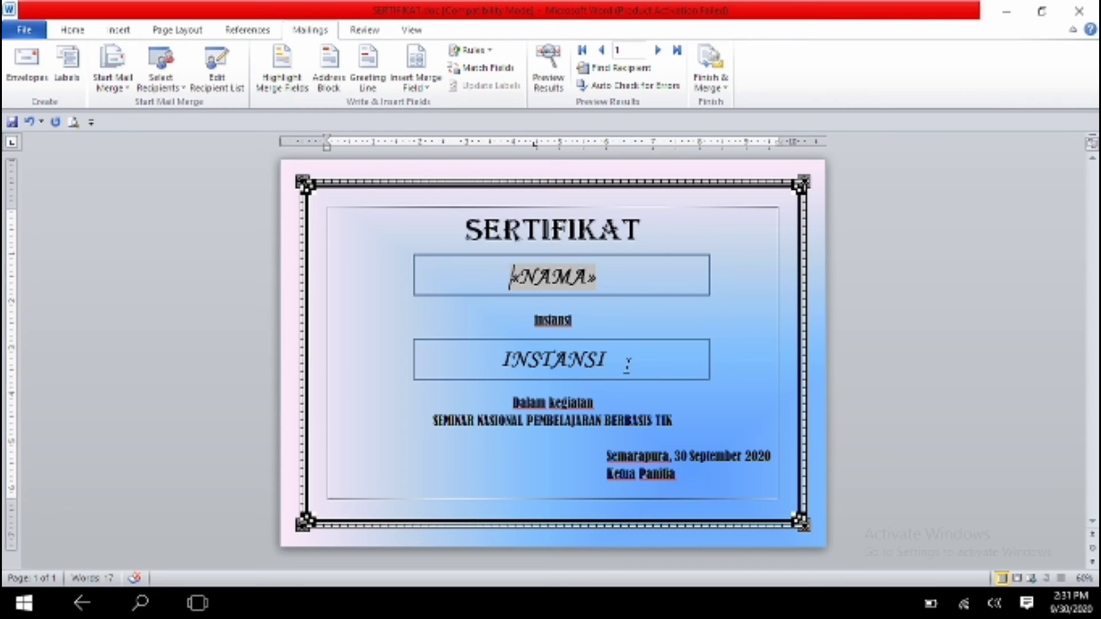
# Step: Insert the «INSTANSI» merge field in the school box and delete the old INSTANSI text
pyautogui.click(628, 364)
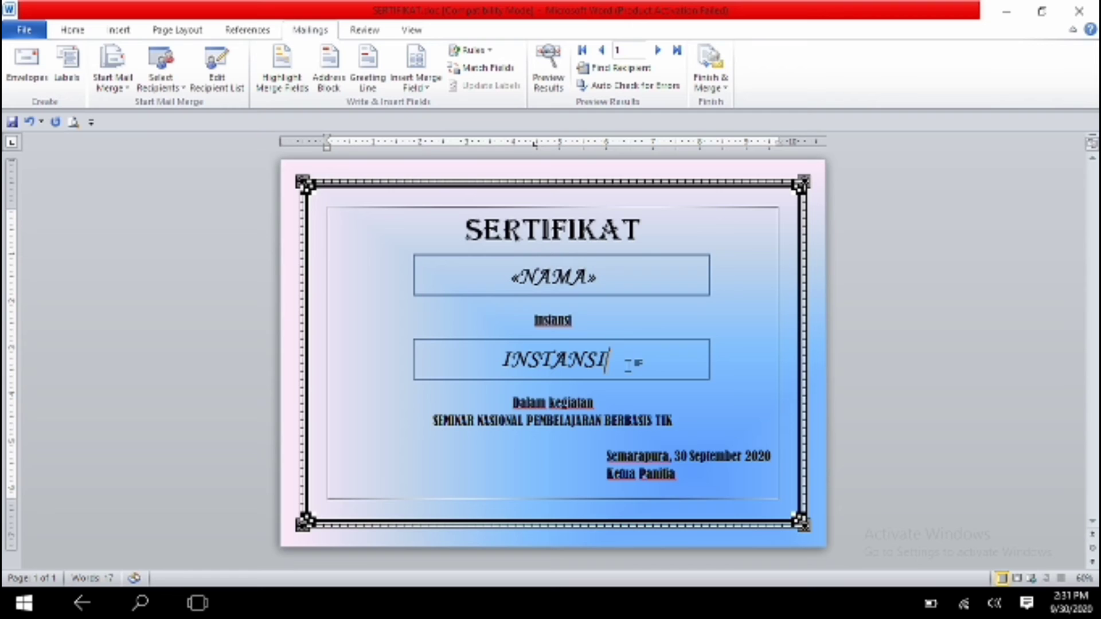
pyautogui.click(416, 85)
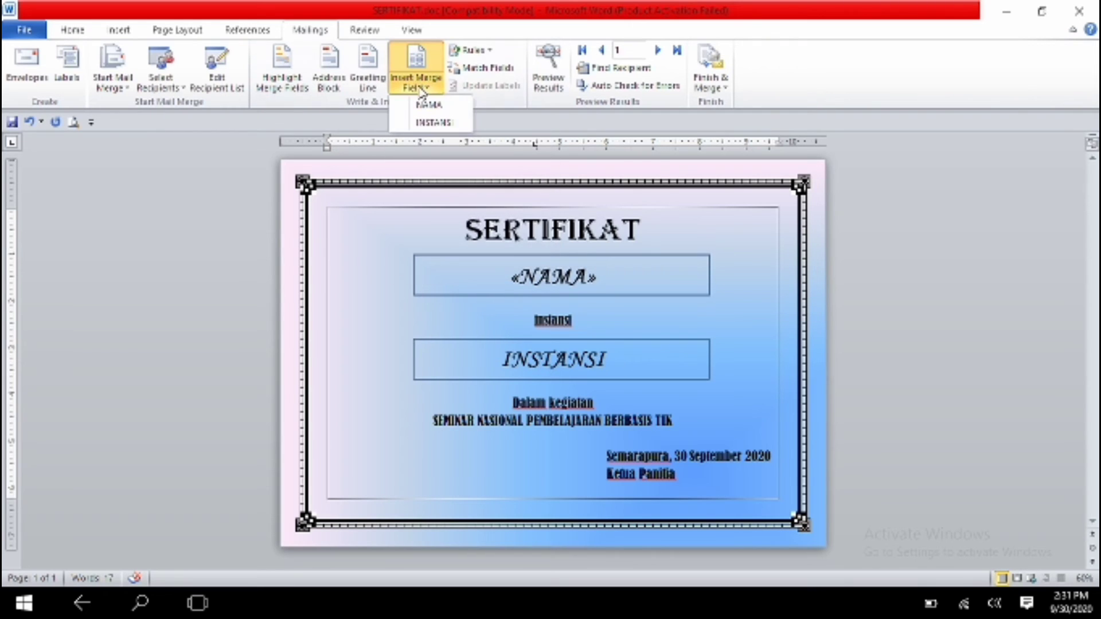
pyautogui.click(434, 123)
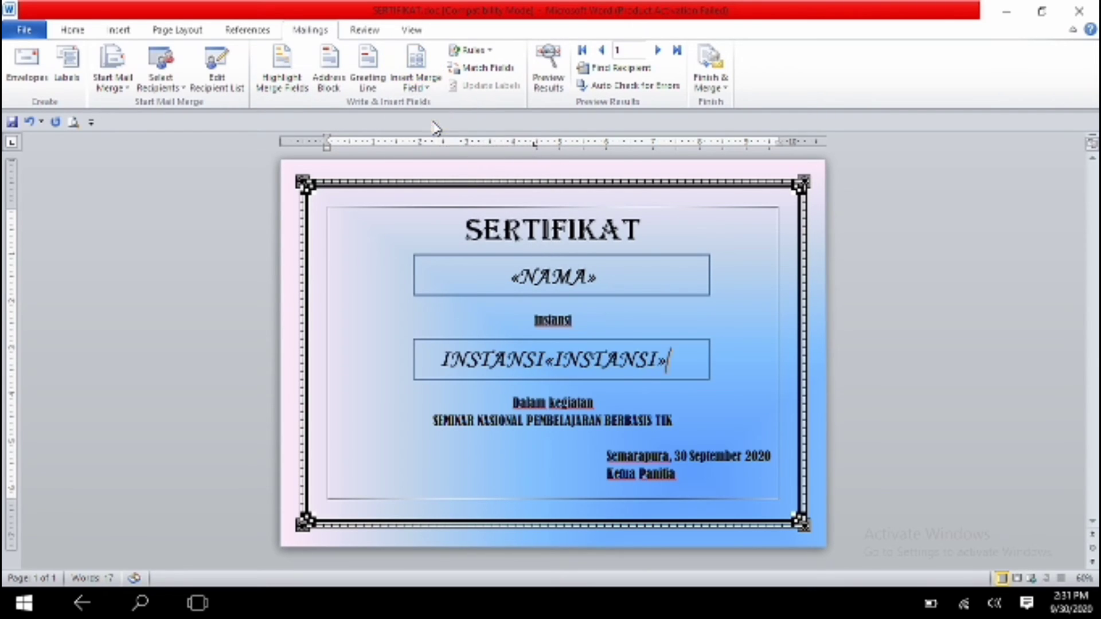
pyautogui.click(540, 365)
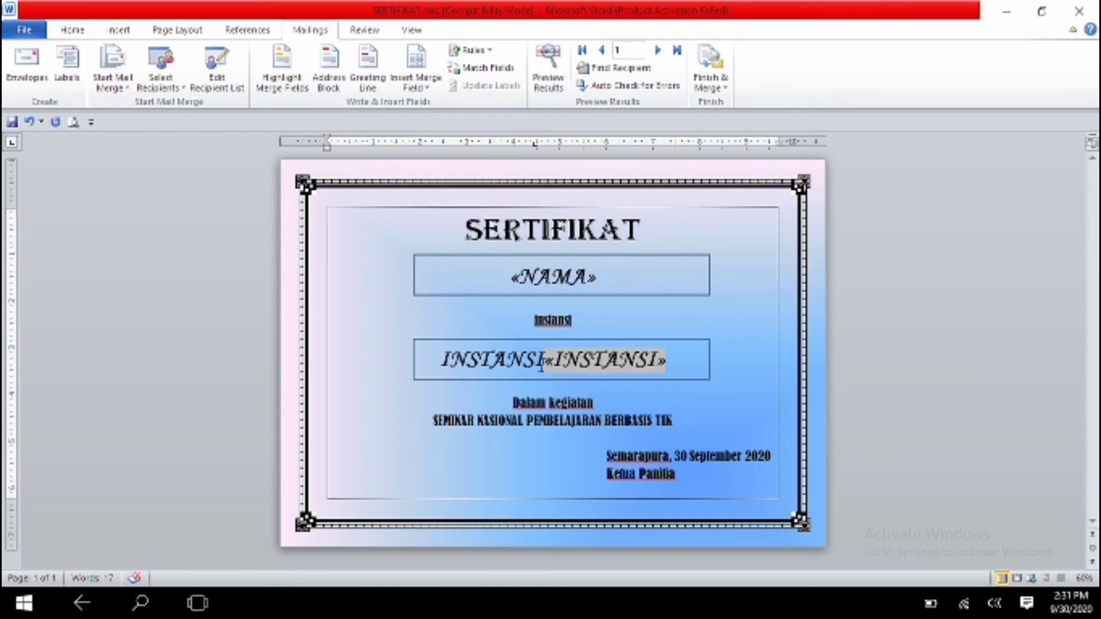
pyautogui.press('BackSpace')
pyautogui.press('BackSpace')
pyautogui.press('BackSpace')
pyautogui.press('BackSpace')
pyautogui.press('BackSpace')
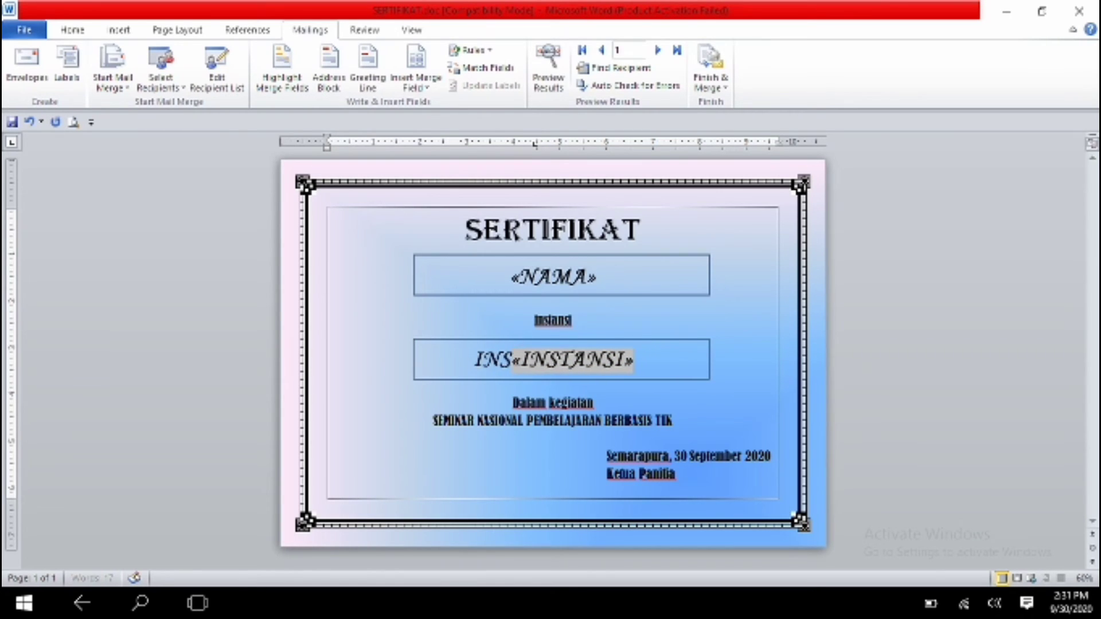
pyautogui.press('BackSpace')
pyautogui.press('BackSpace')
pyautogui.press('BackSpace')
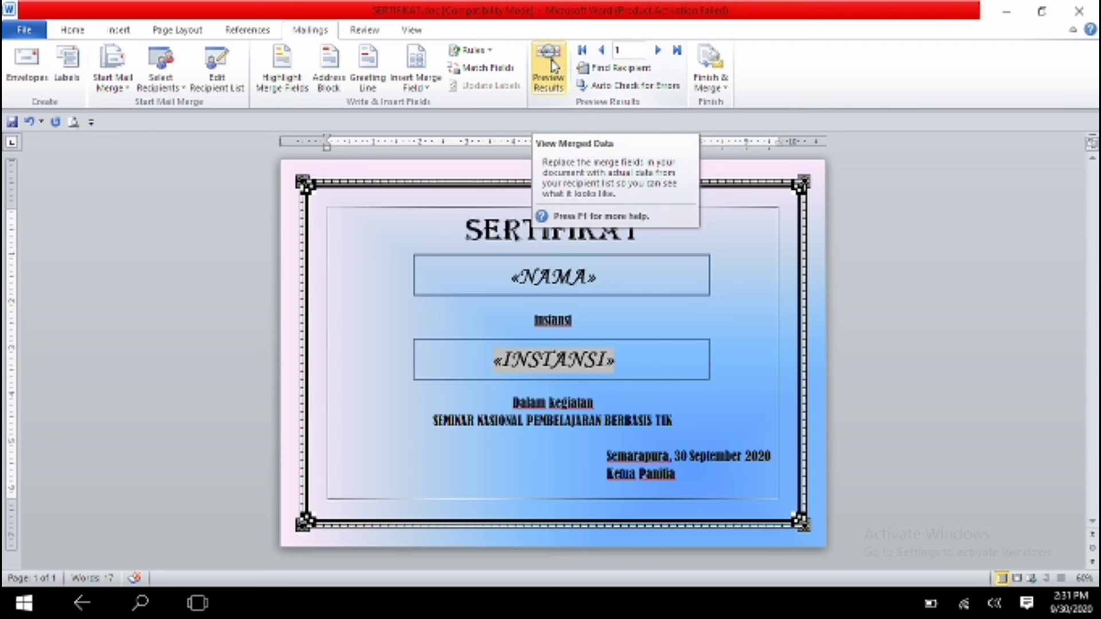
# Step: Preview the merged certificate and step past BUDI and INDRA to record 4, WIDI
pyautogui.click(549, 64)
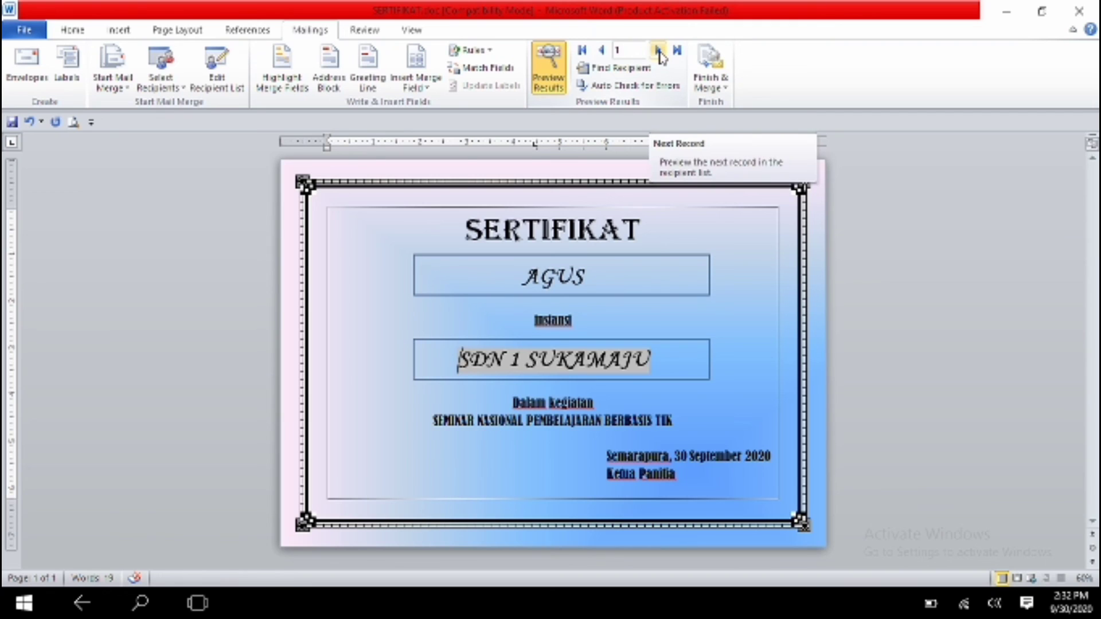
pyautogui.click(659, 53)
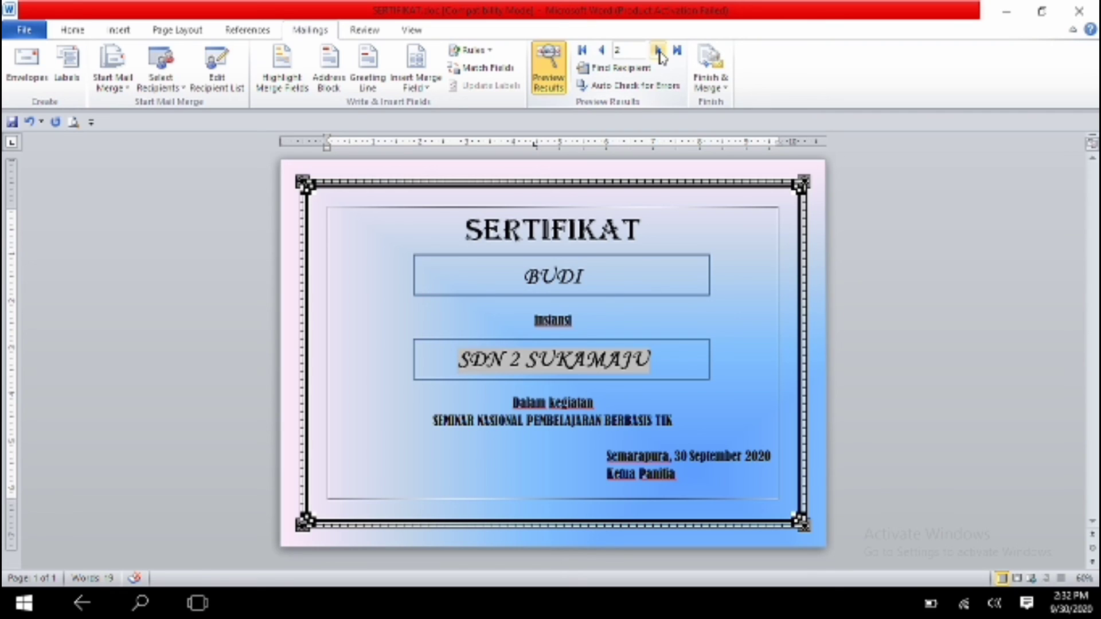
pyautogui.click(659, 53)
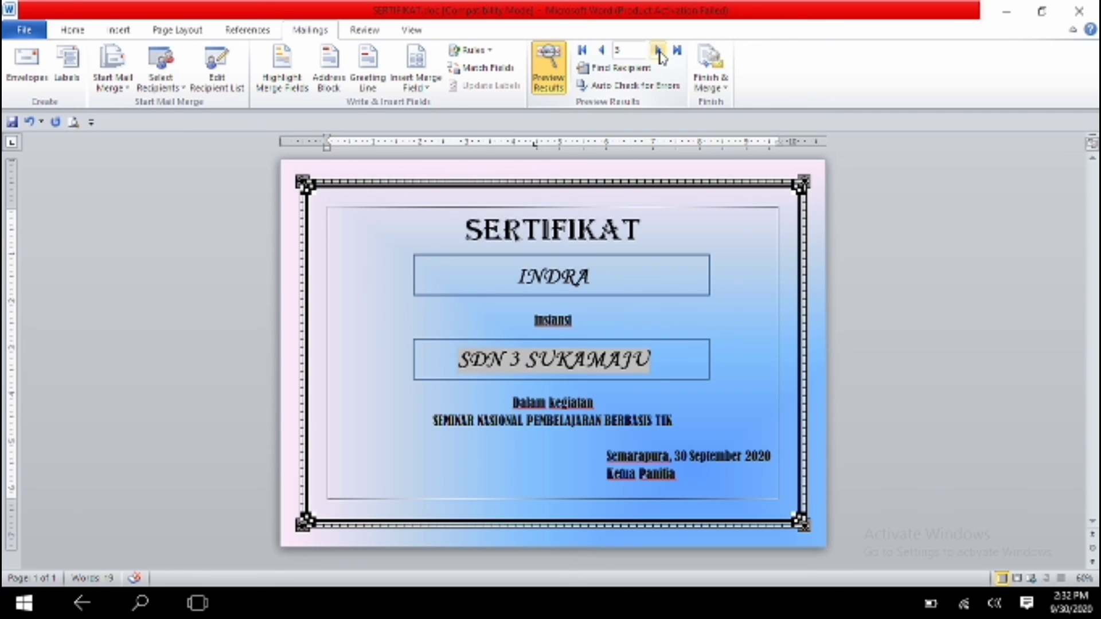
pyautogui.click(659, 53)
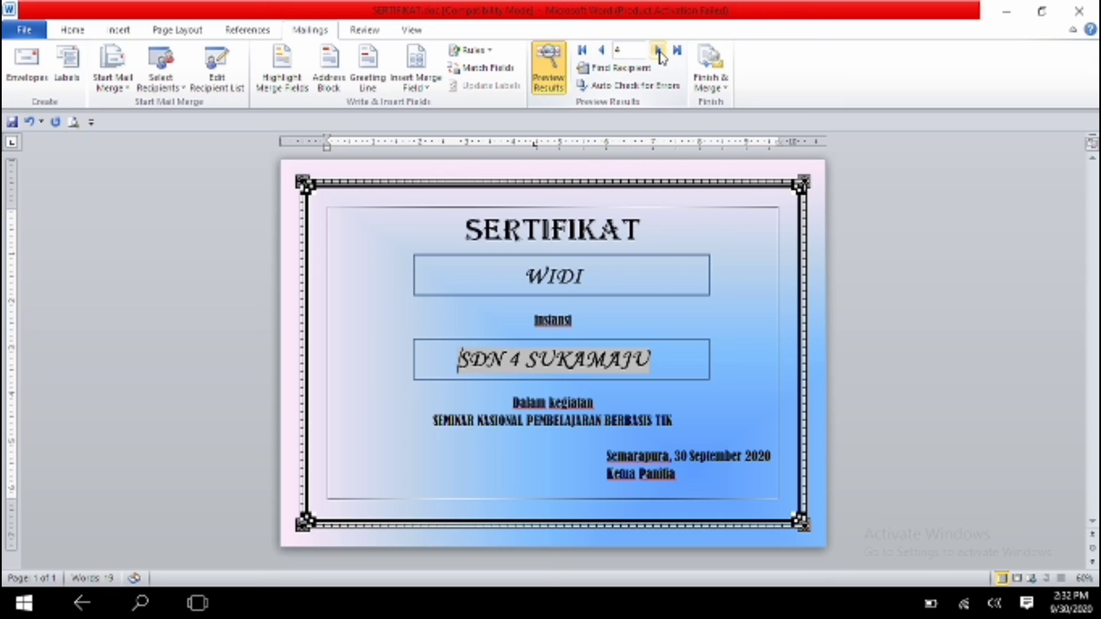